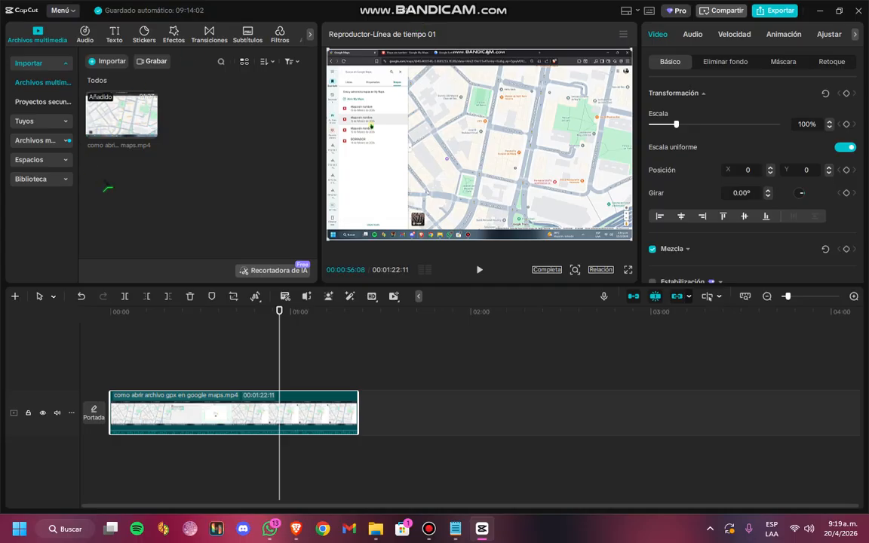
Browse the audio library's music, copyright and sound effect sections, including the Programa de variedades and Juegos categories
left_click(85, 35)
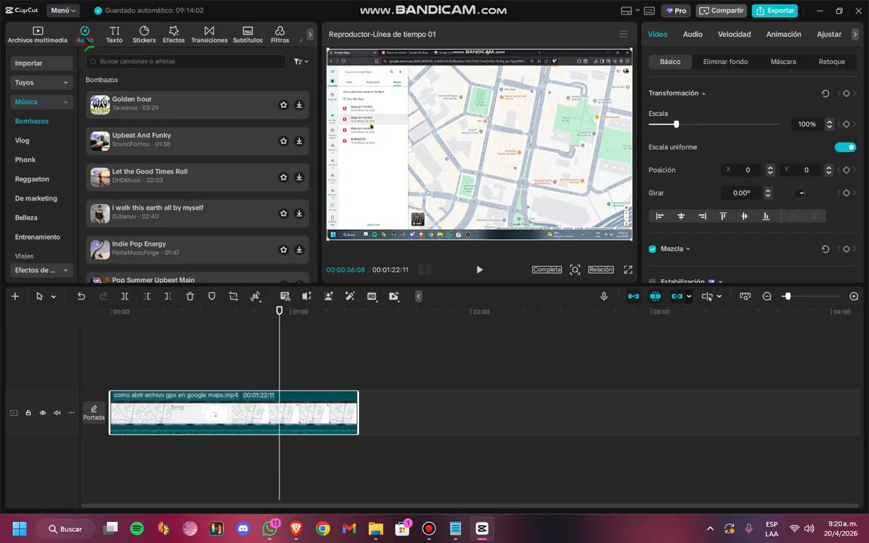
left_click(62, 102)
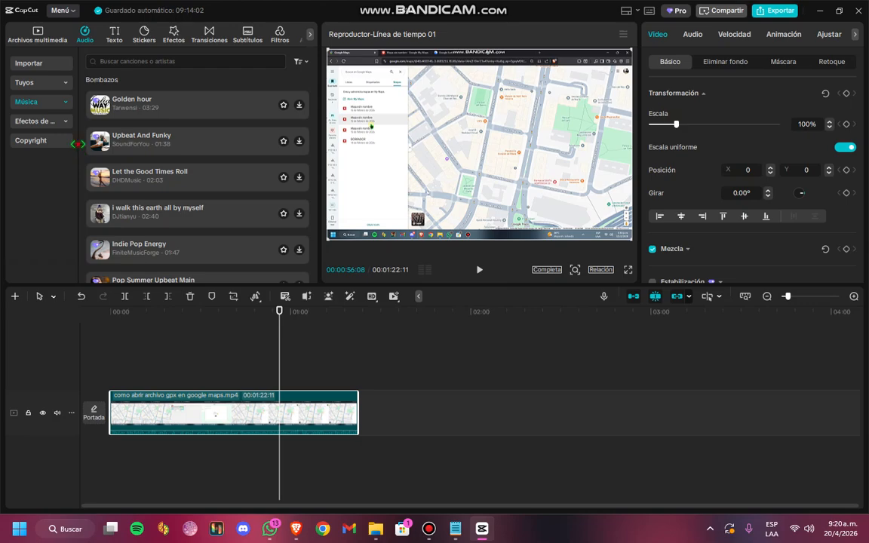
left_click_drag(78, 148, 170, 158)
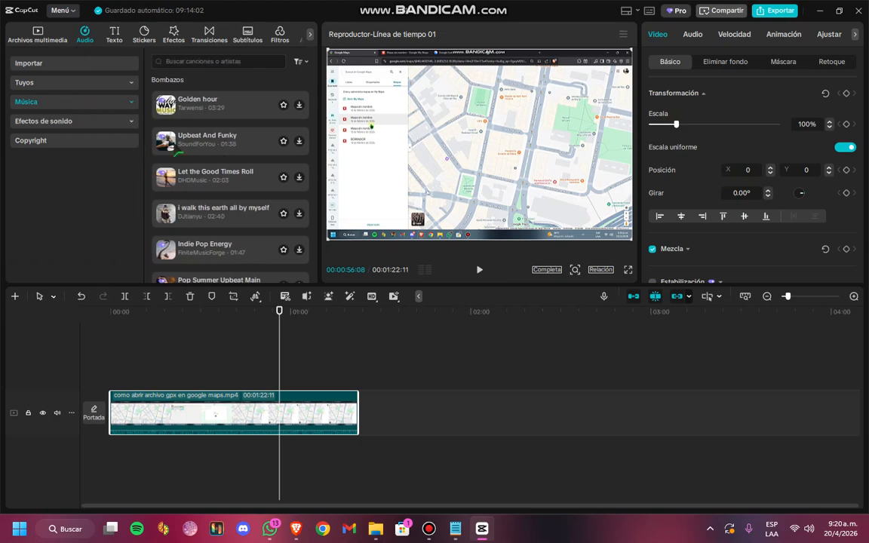
left_click(76, 140)
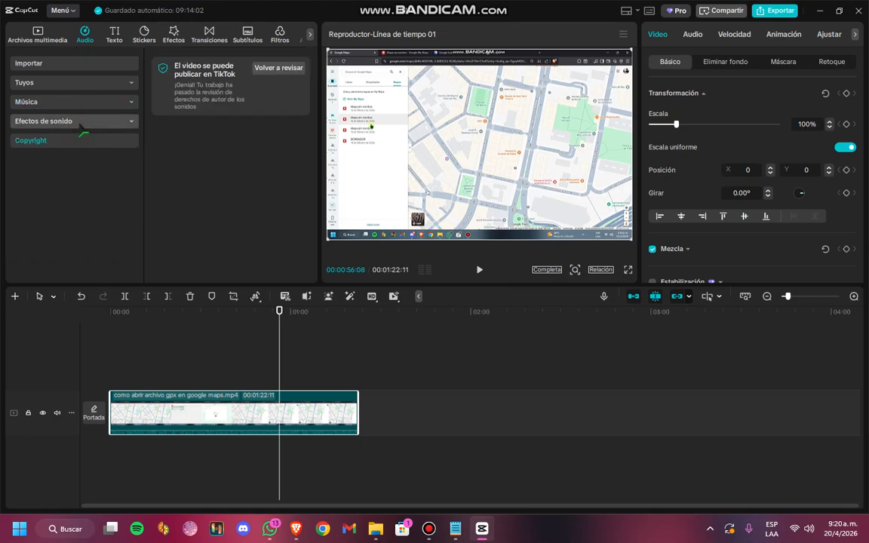
left_click(82, 123)
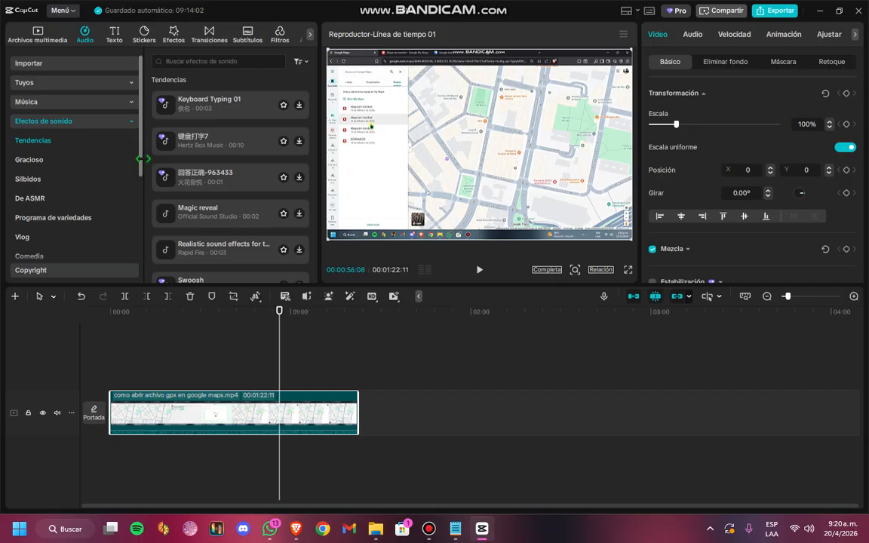
left_click_drag(141, 158, 98, 143)
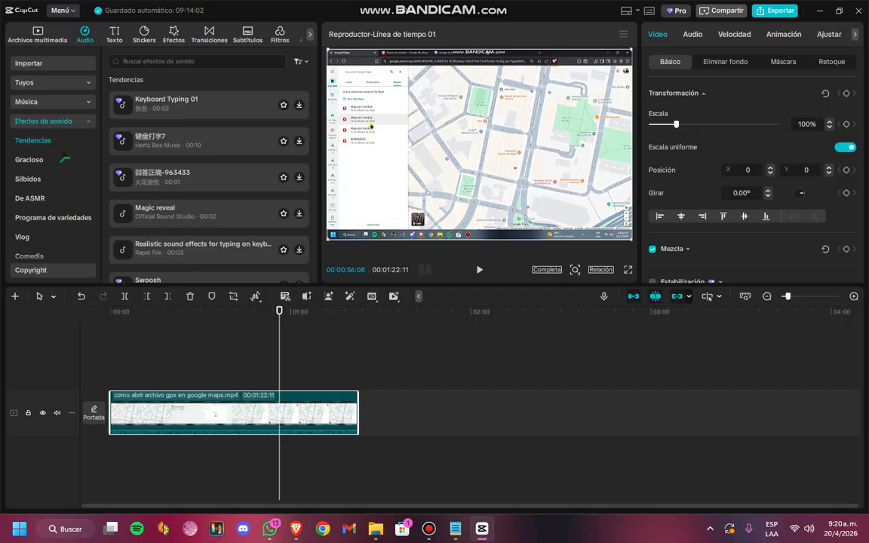
scroll(60, 151, "down", 3)
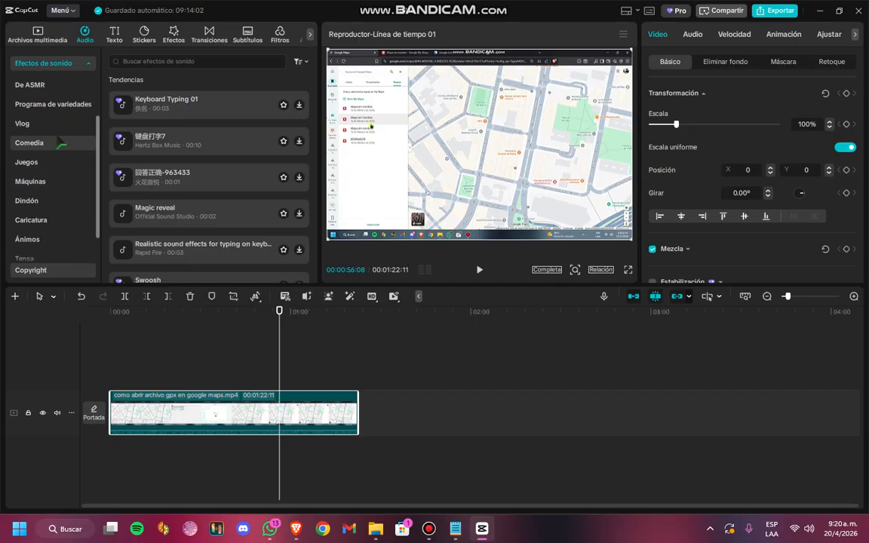
left_click(53, 106)
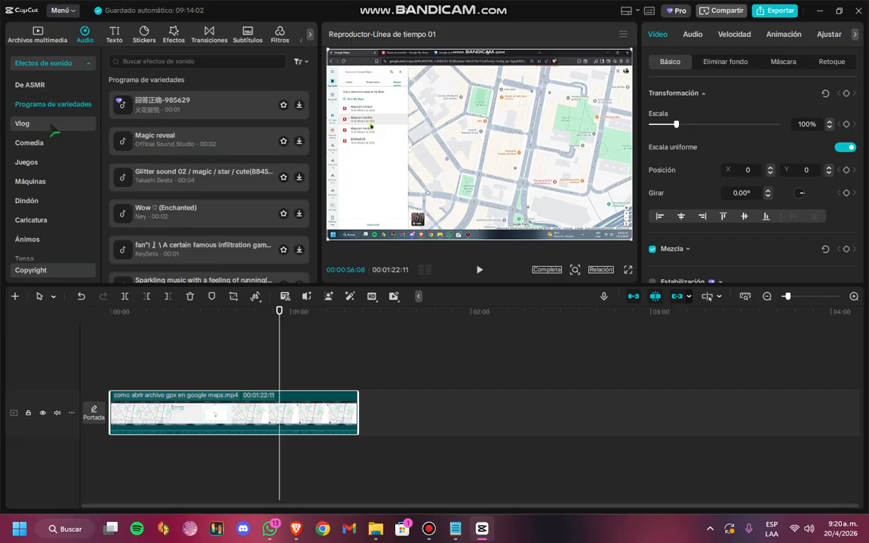
scroll(43, 166, "down", 2)
left_click(46, 109)
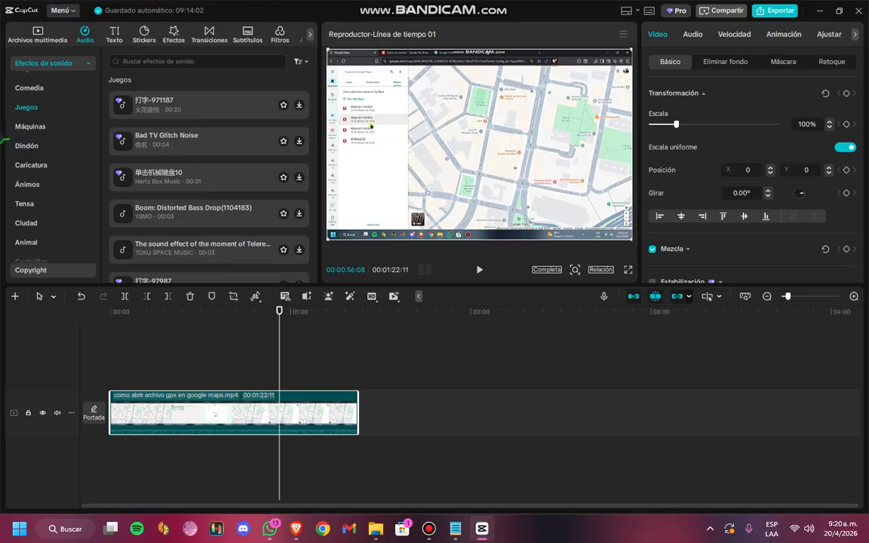
scroll(56, 209, "down", 1)
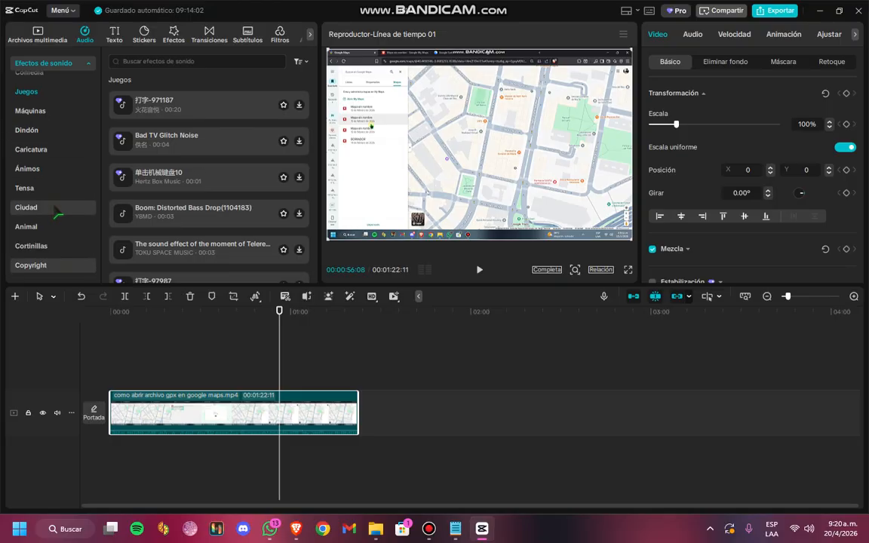
scroll(58, 214, "up", 5)
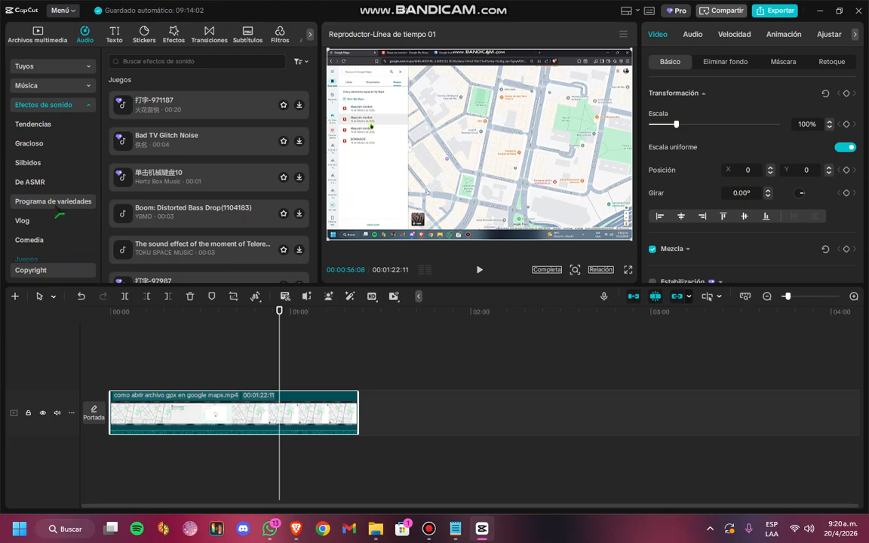
scroll(56, 196, "up", 1)
Search the sound effects for WHOOSH and add swish_whoosh (large)(794558) at the start of the timeline
left_click(183, 61)
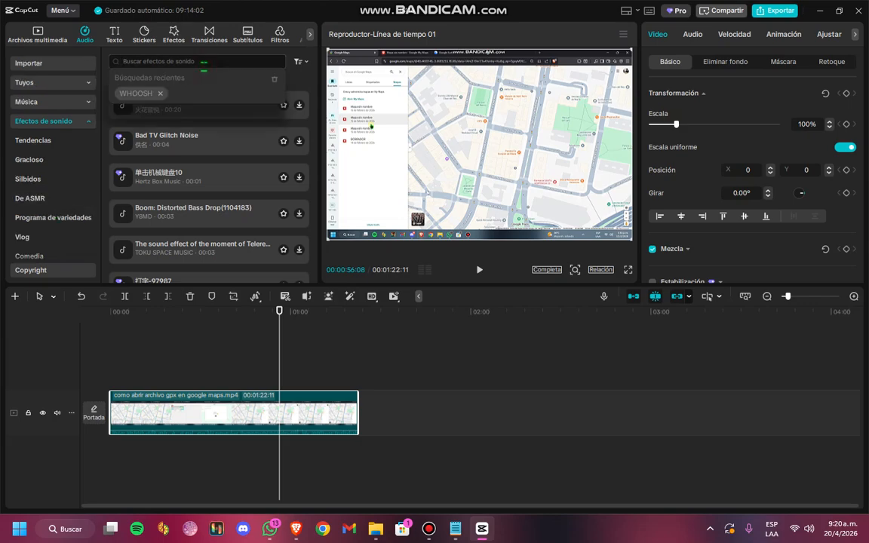
left_click(135, 93)
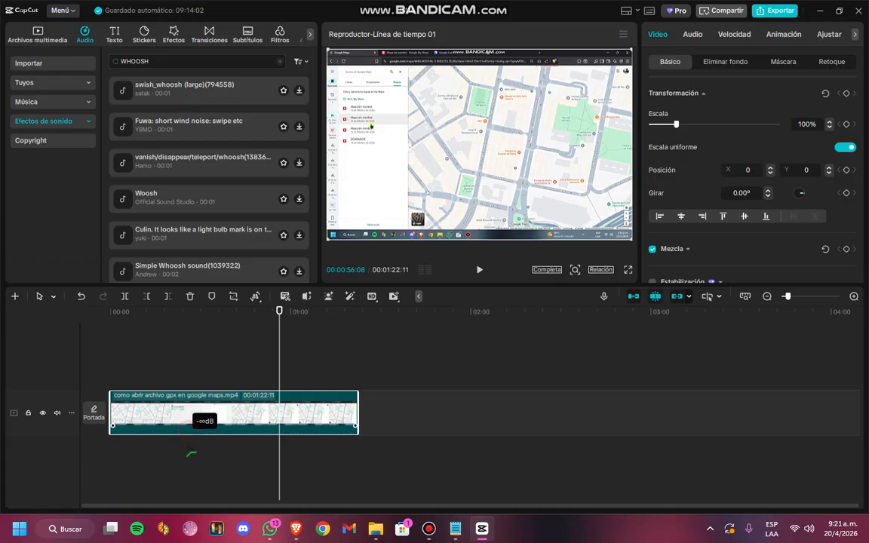
left_click_drag(280, 317, 8, 333)
left_click_drag(172, 90, 112, 387)
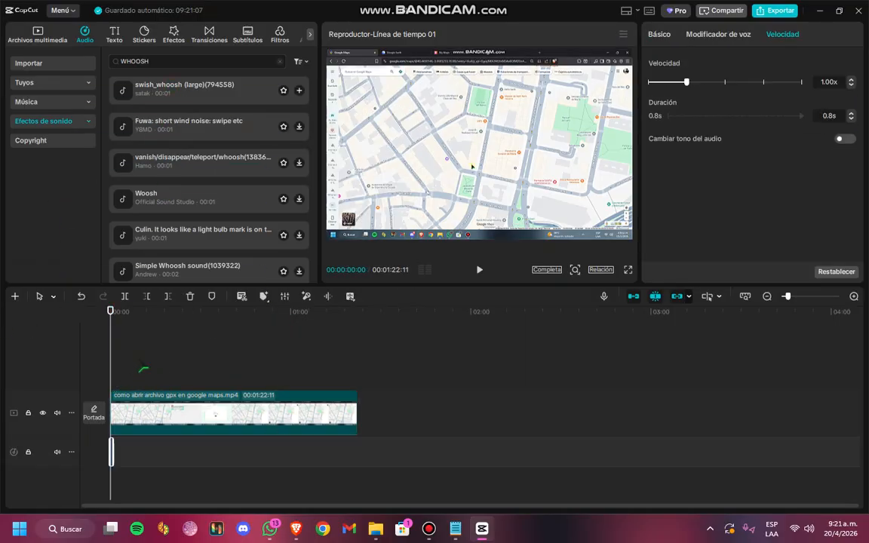
Play back the start of the video with the whoosh sound and look through the other WHOOSH results
key("space")
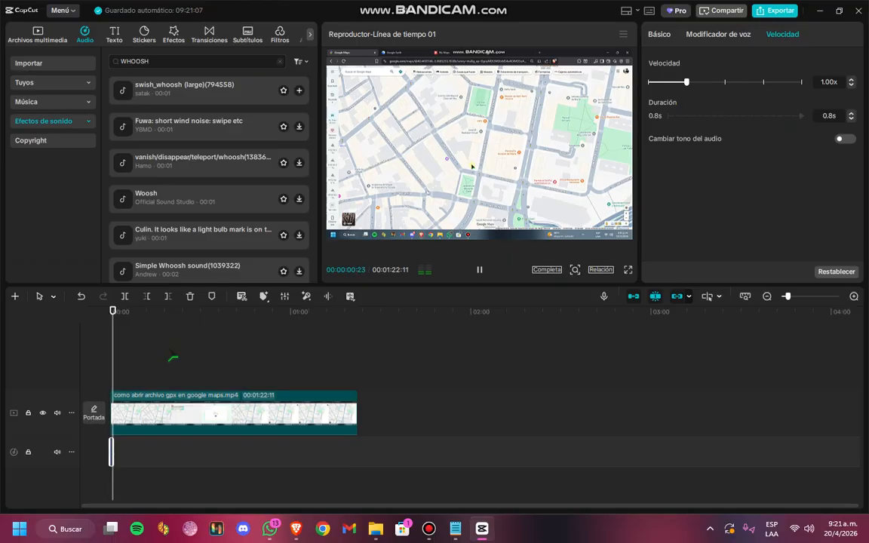
key("space")
scroll(173, 242, "down", 5)
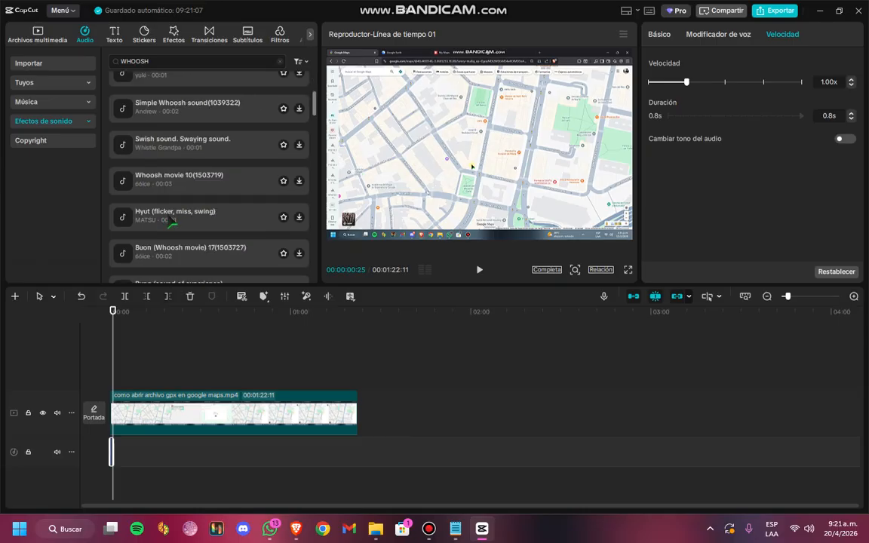
scroll(171, 227, "down", 3)
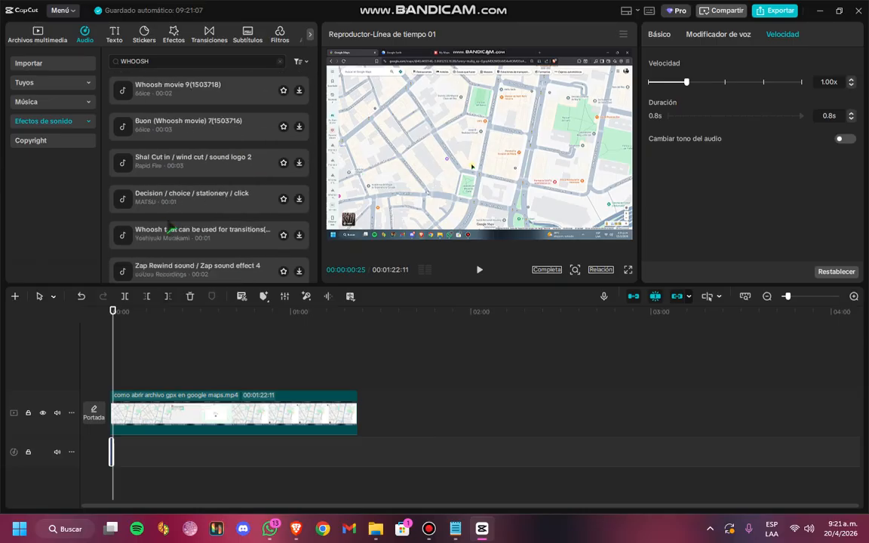
scroll(172, 230, "up", 8)
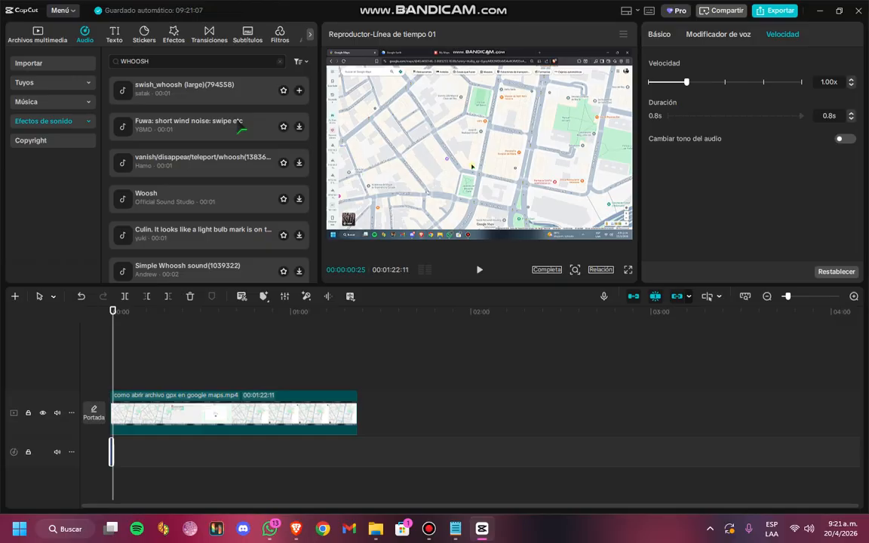
Shift the swish_whoosh clip on the timeline so that it starts at frame 3
scroll(147, 423, "up", 5, "ctrl")
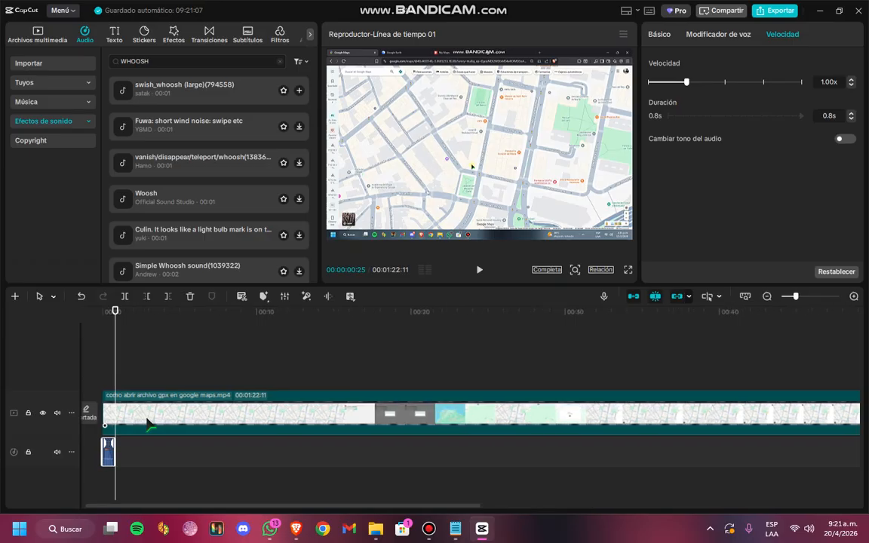
scroll(147, 422, "up", 3, "ctrl")
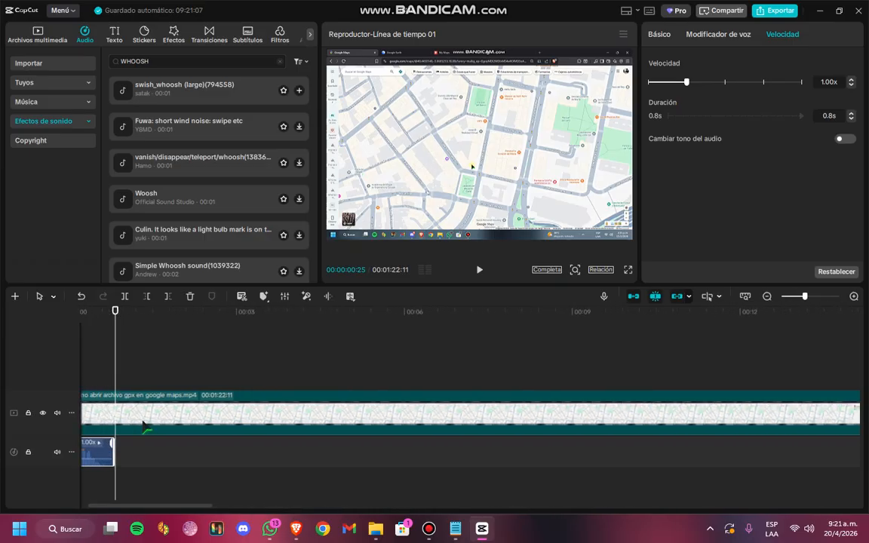
scroll(145, 428, "up", 3, "ctrl")
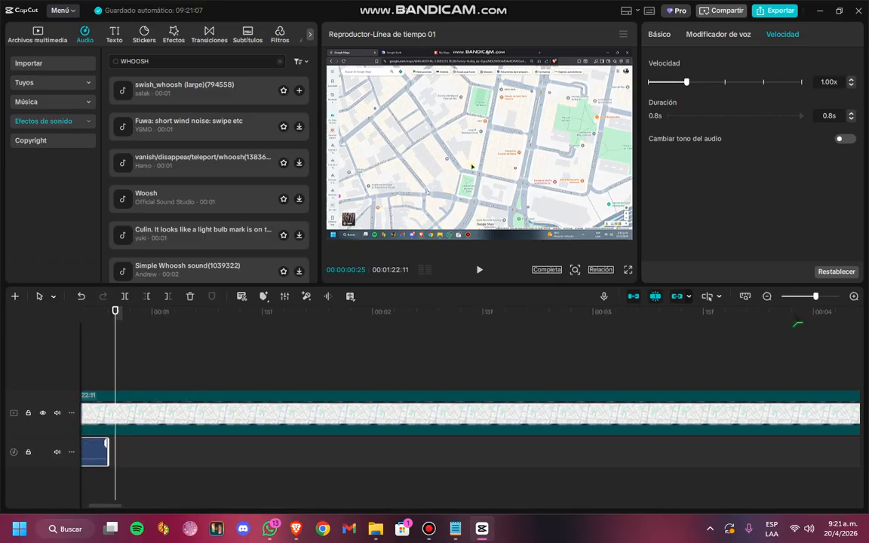
left_click_drag(815, 298, 838, 302)
left_click_drag(97, 506, 76, 513)
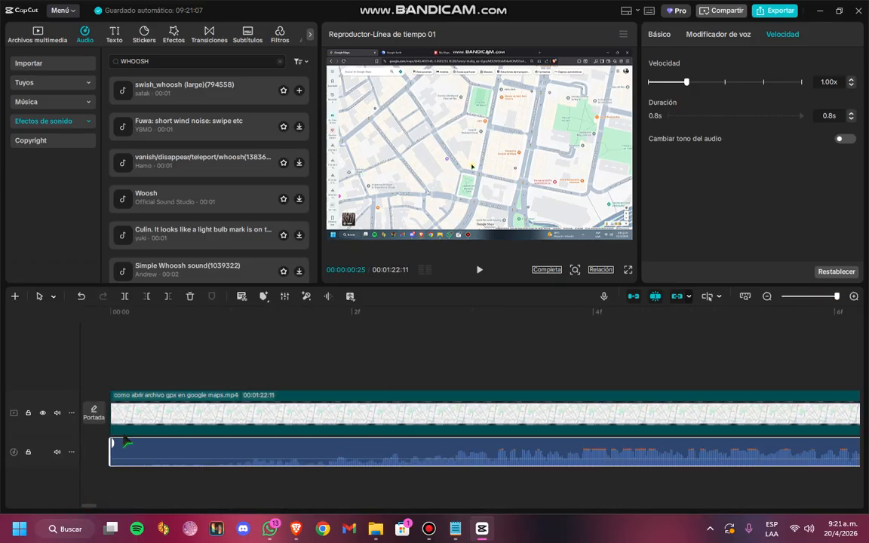
scroll(284, 366, "down", 7, "ctrl")
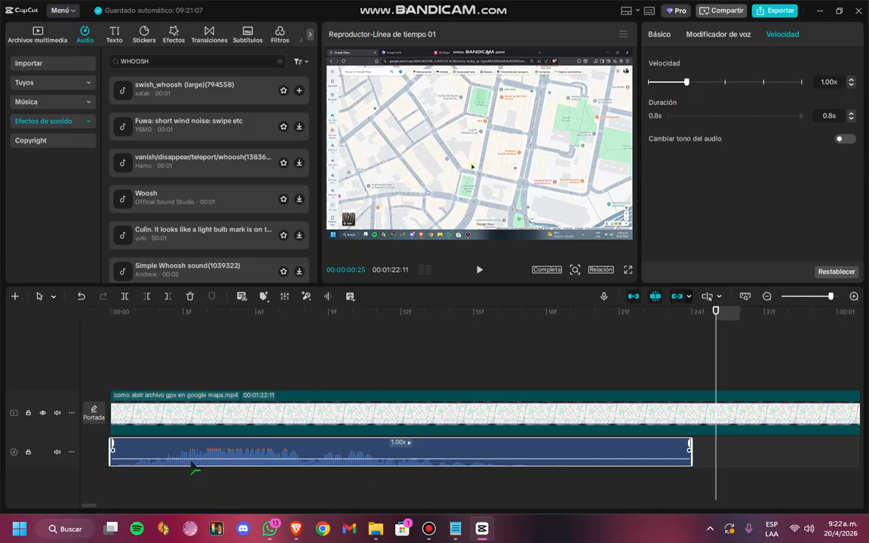
left_click_drag(201, 463, 274, 462)
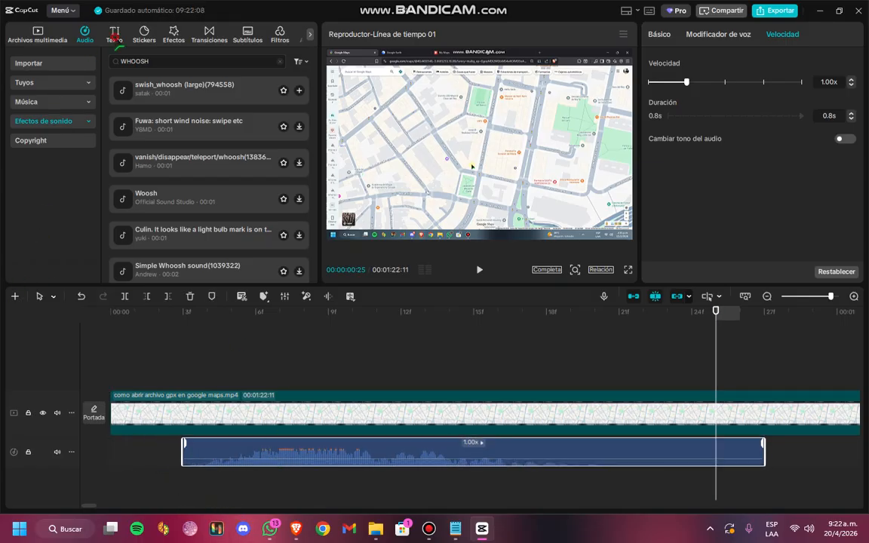
Add a default text clip above the video, starting at frame 3 in line with the whoosh sound
left_click(114, 34)
left_click(134, 96)
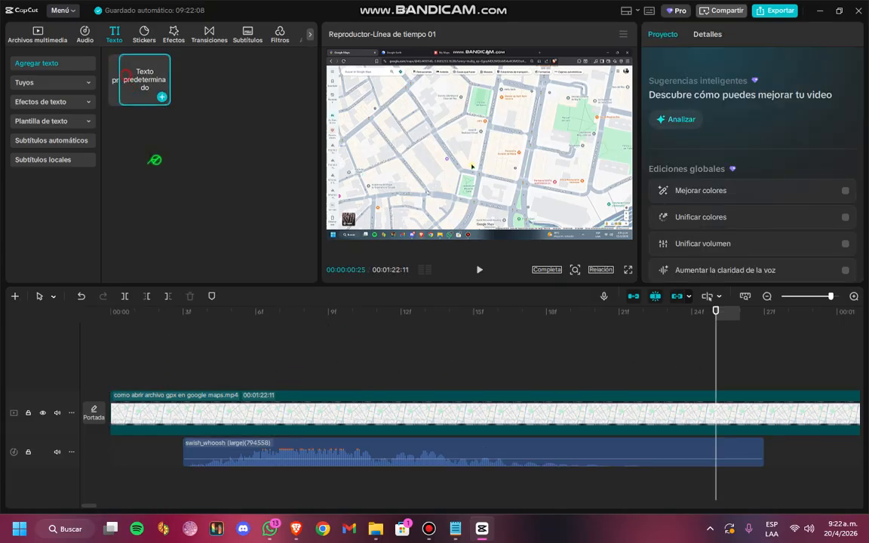
left_click_drag(135, 79, 185, 381)
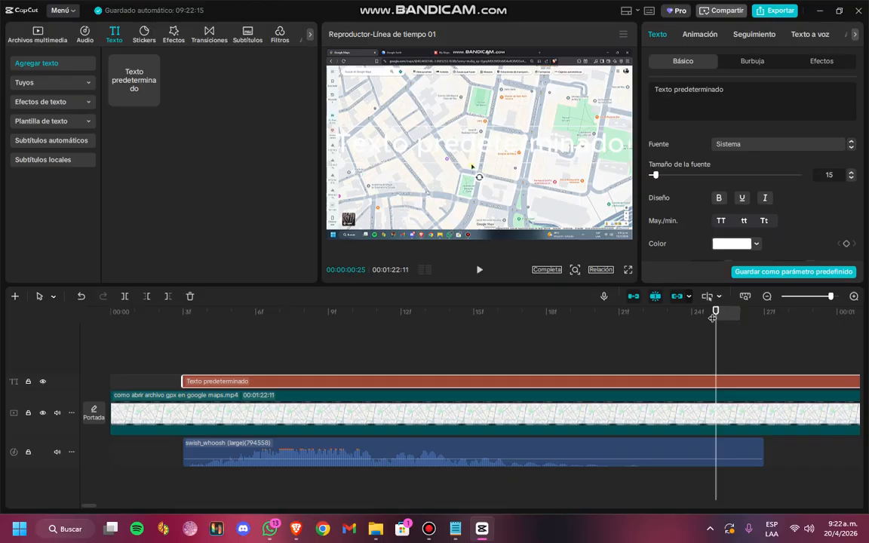
Give the default text the black preset style with a white outline and place it in the lower part of the video frame
left_click_drag(716, 313, 173, 316)
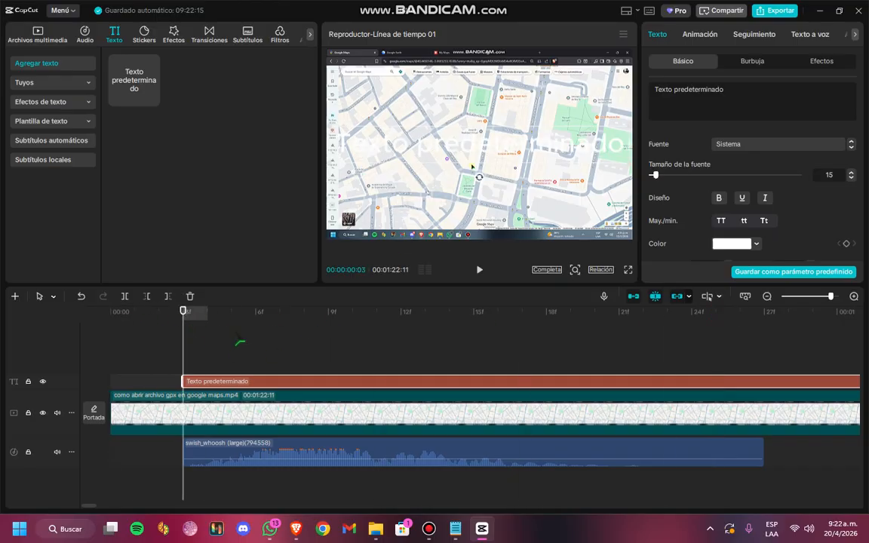
scroll(752, 166, "down", 5)
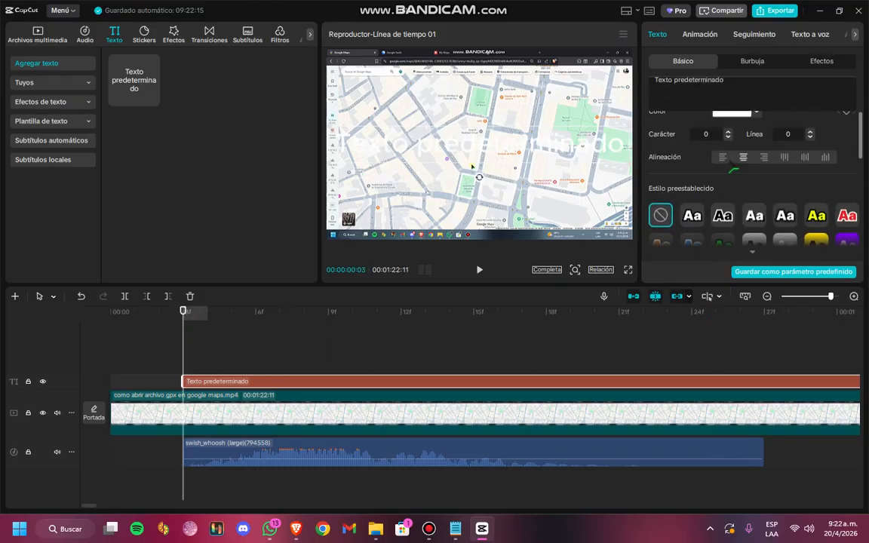
left_click(723, 225)
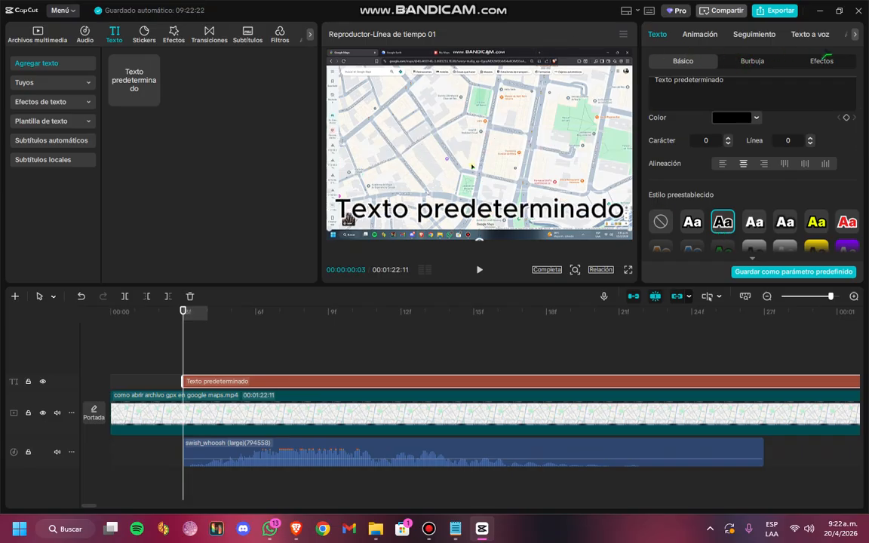
Apply the Flujo...inoso entrance animation to the text and play it back together with the whoosh sound
left_click(814, 66)
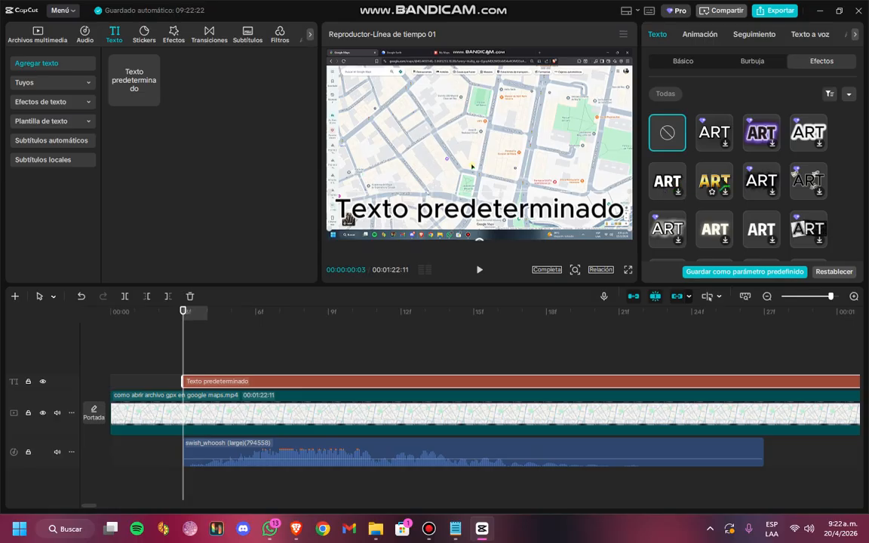
left_click(701, 41)
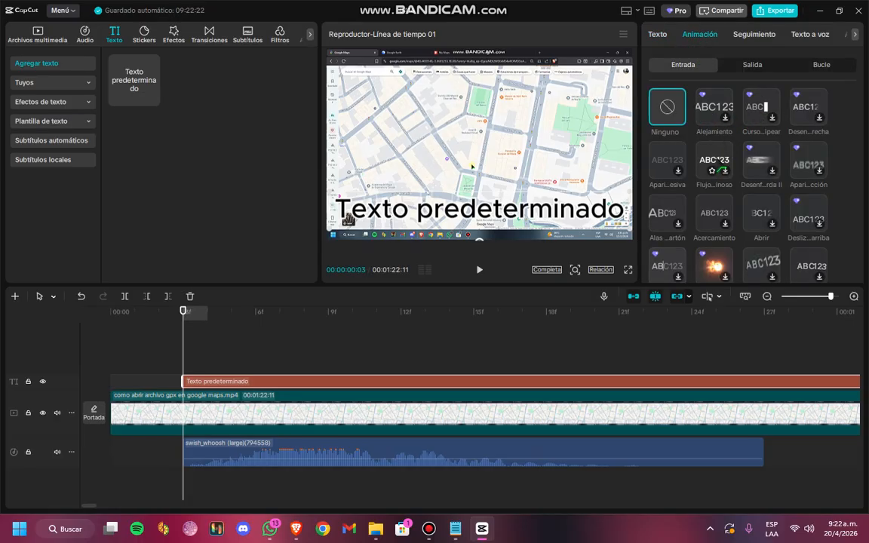
left_click(714, 160)
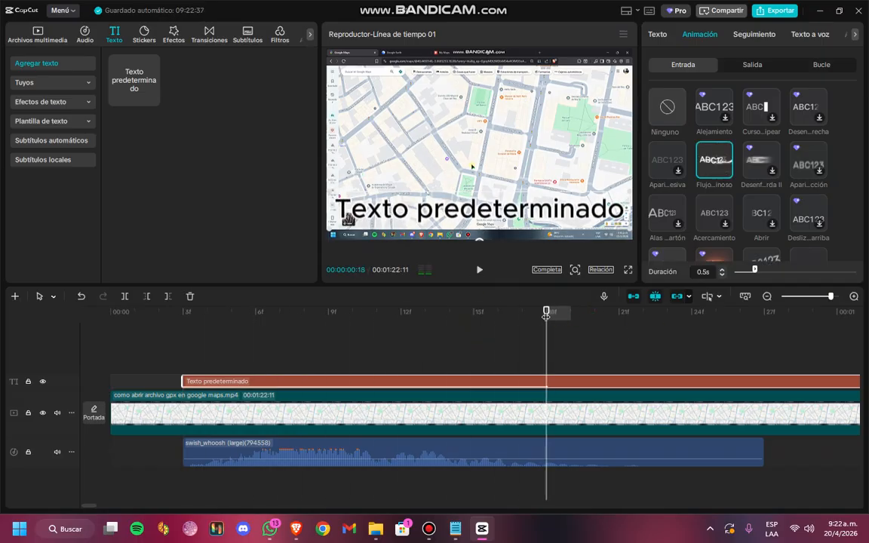
left_click_drag(216, 315, 134, 329)
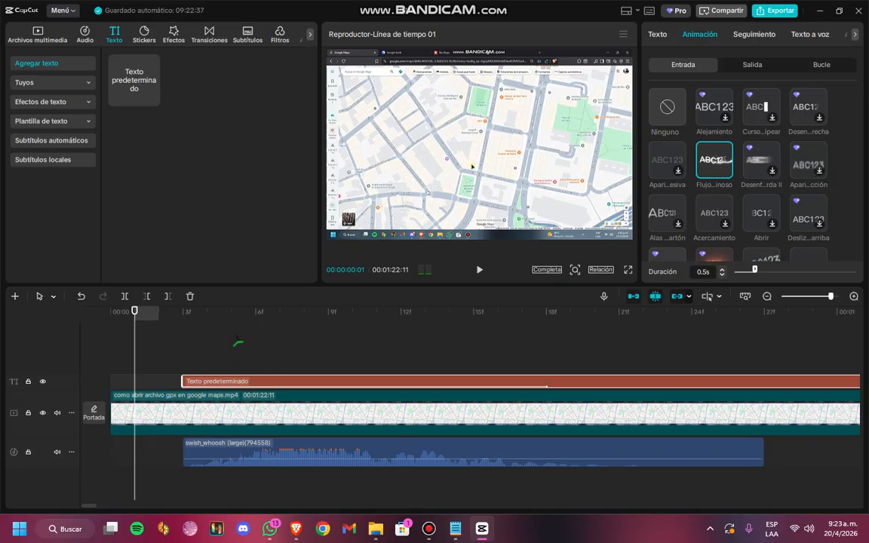
key("space")
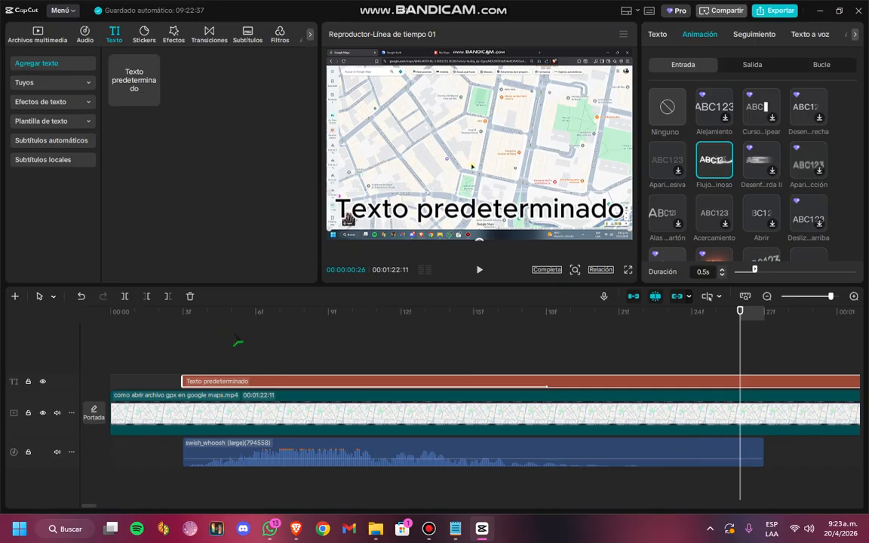
Lower the swish_whoosh clip's volume to -12.8 dB and play it back together with the text entrance
left_click(232, 458)
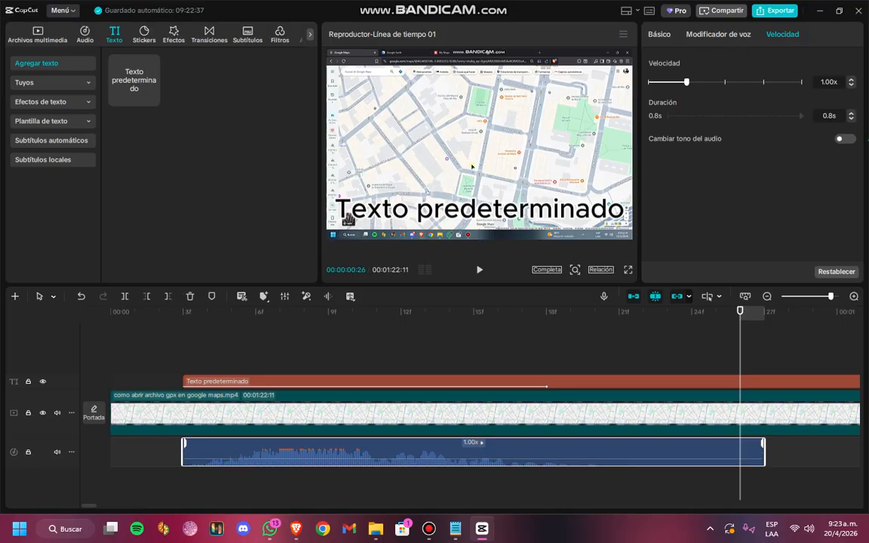
left_click(663, 44)
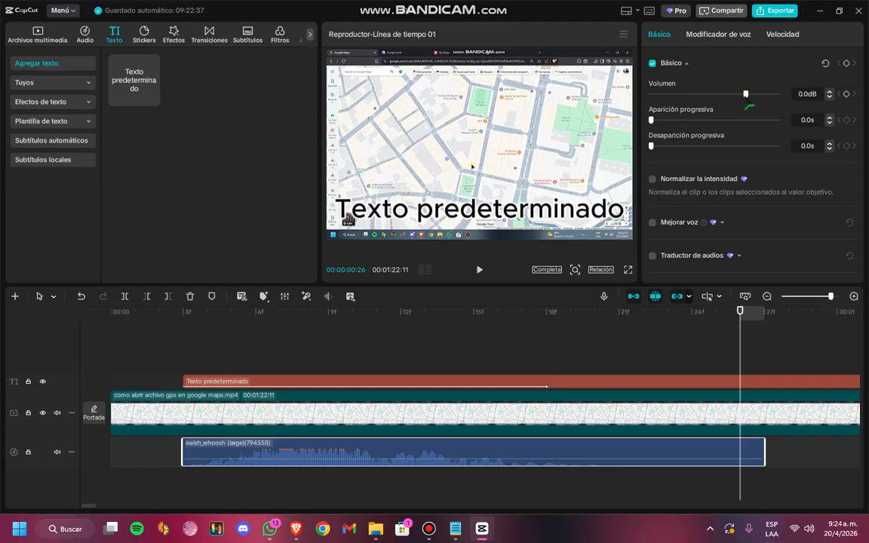
left_click_drag(746, 94, 730, 94)
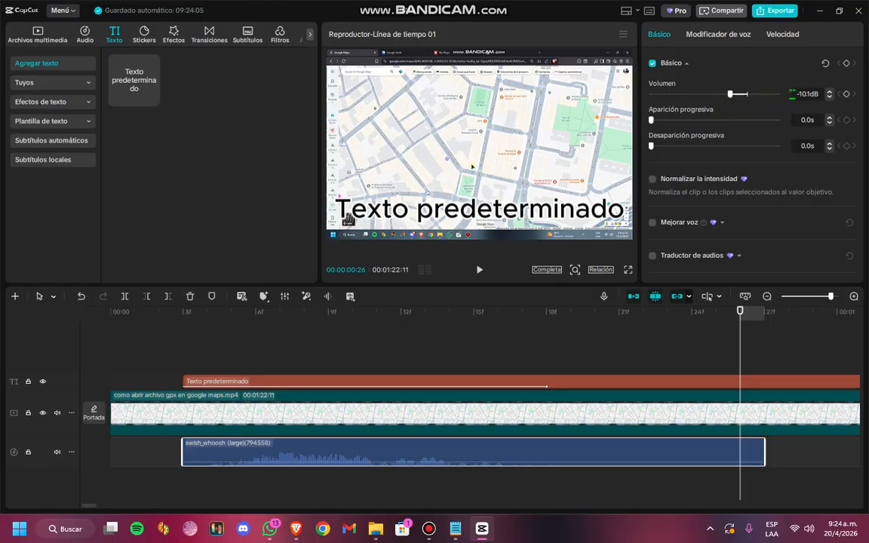
mouse_move(731, 95)
left_mouse_down()
mouse_move(720, 102)
mouse_move(726, 95)
left_mouse_up()
left_click_drag(740, 311, 178, 324)
key("space")
key("space")
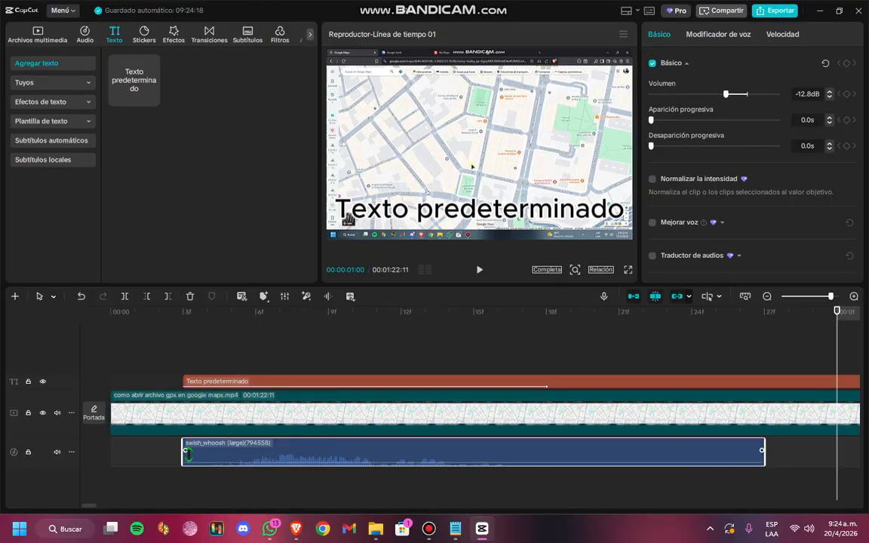
Try a 0.4 s fade-in on the swish_whoosh clip and play the timeline from the beginning
left_click_drag(186, 452, 472, 459)
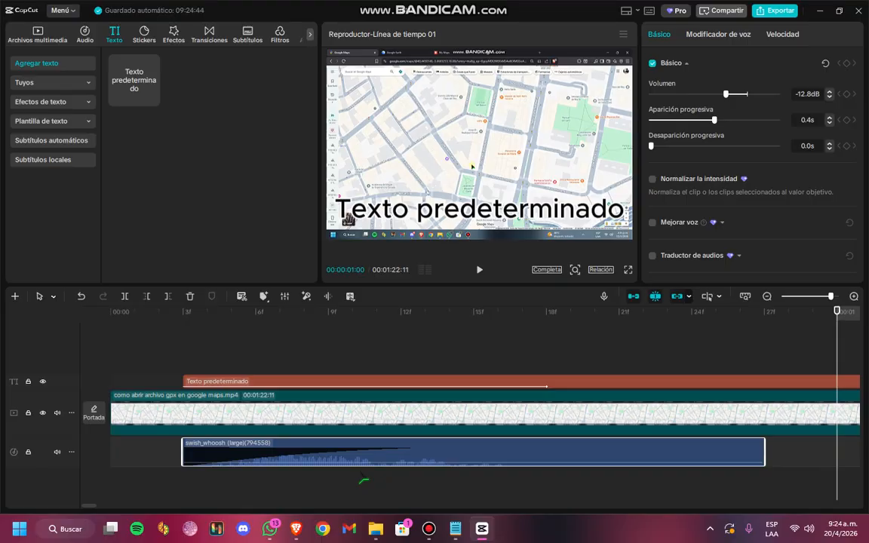
left_click_drag(838, 313, 104, 340)
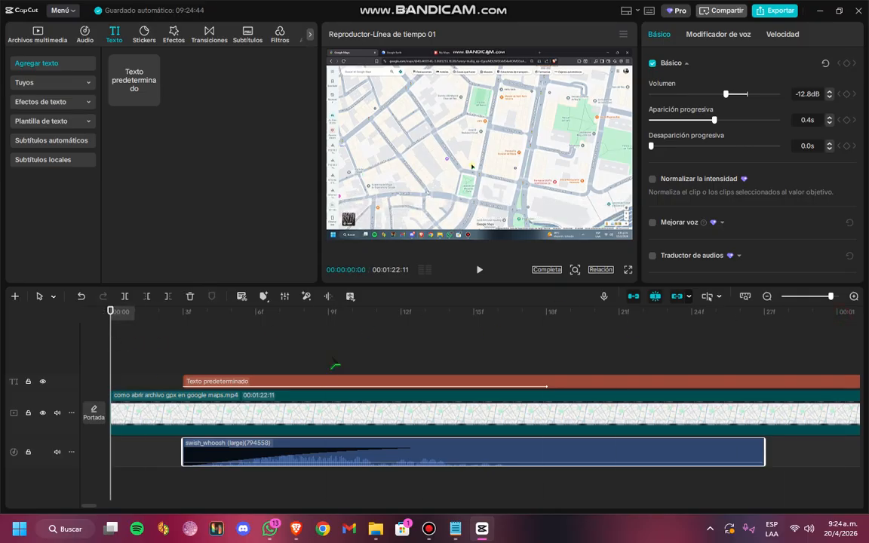
key("space")
key("space")
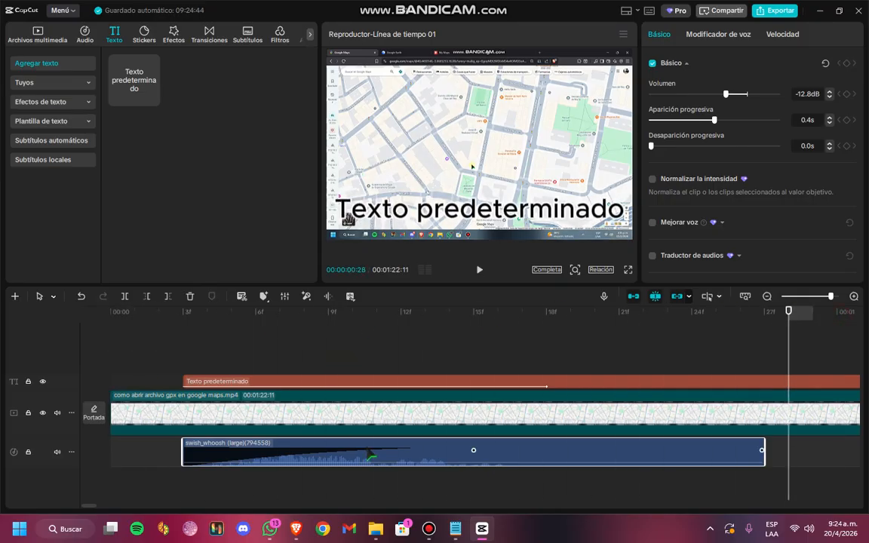
Reset the swish_whoosh clip's fade-in to 0.0 s and play the sound back with the text
left_click_drag(370, 455, 185, 453)
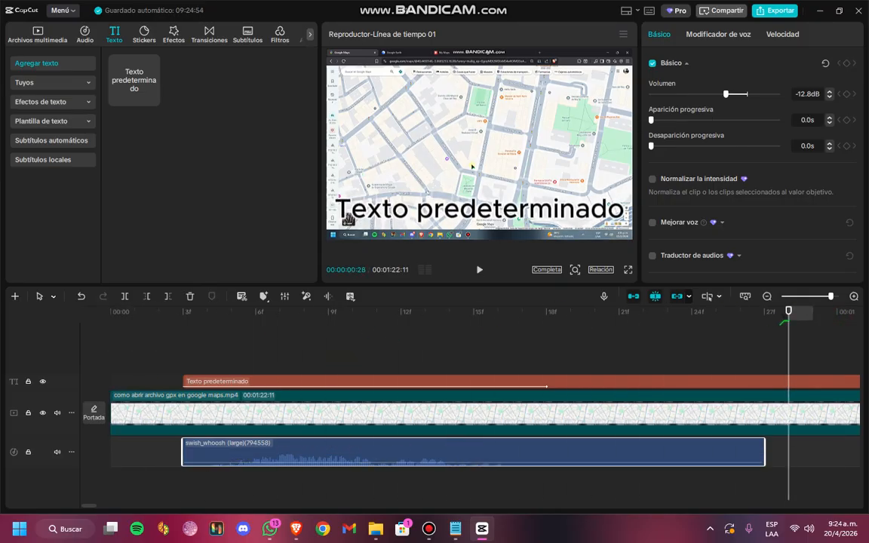
left_click_drag(790, 322, 159, 328)
key("space")
key("space")
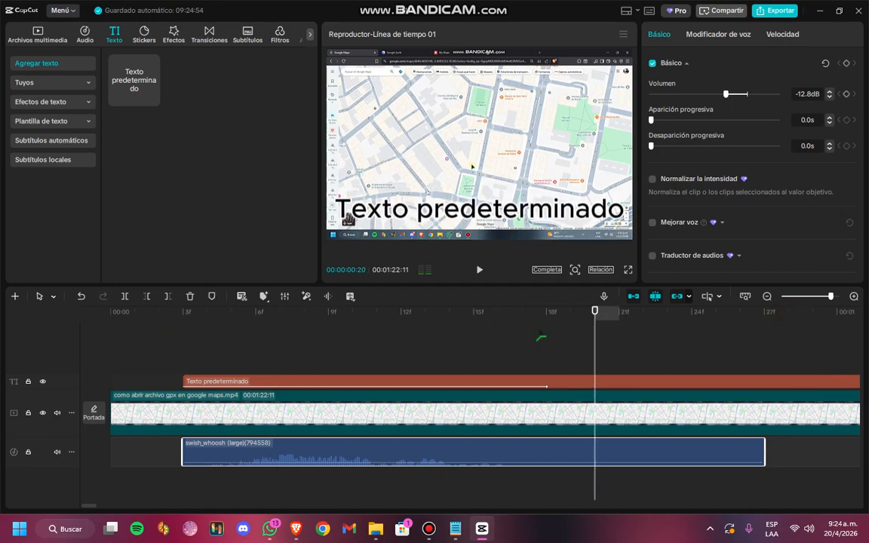
Try a 0.8 s fade-in across almost the whole swish_whoosh clip and play it back
left_click_drag(185, 450, 752, 461)
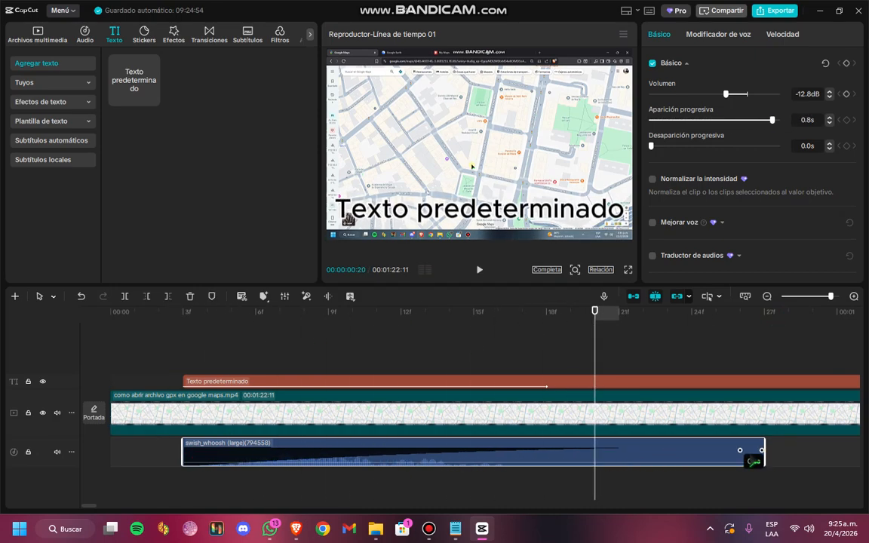
left_click_drag(596, 320, 159, 341)
key("space")
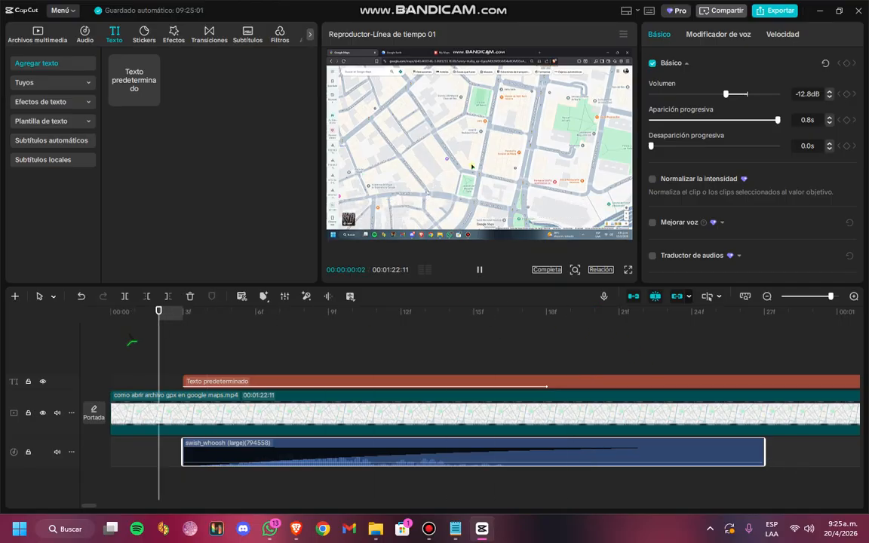
key("space")
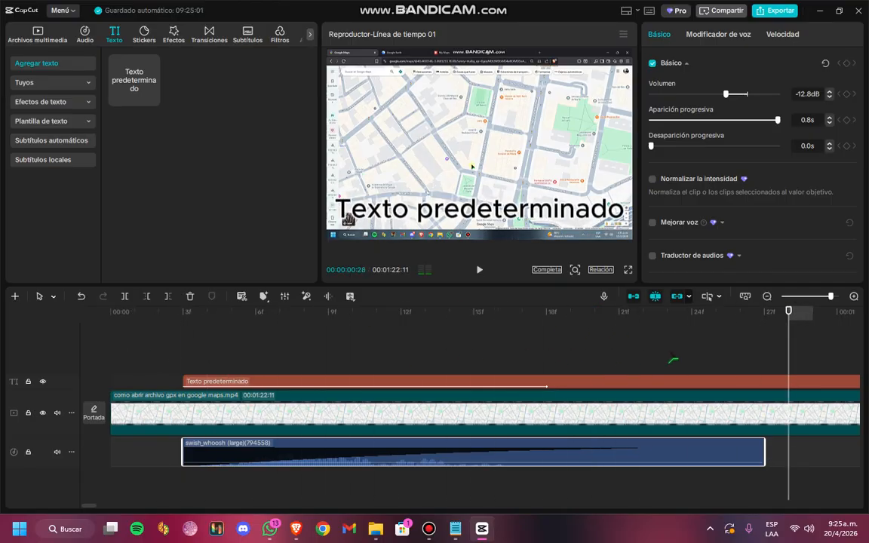
Remove the 0.8 s fade-in from the swish_whoosh clip, with the playhead at frame 10
left_click(632, 455)
left_click_drag(791, 312, 355, 320)
mouse_move(764, 451)
left_mouse_down()
mouse_move(547, 453)
mouse_move(764, 453)
left_mouse_up()
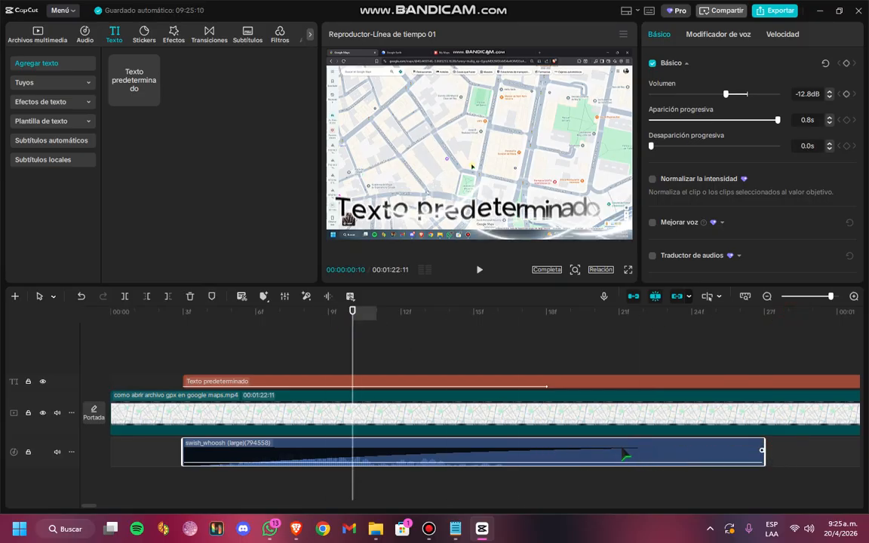
left_click_drag(625, 453, 204, 461)
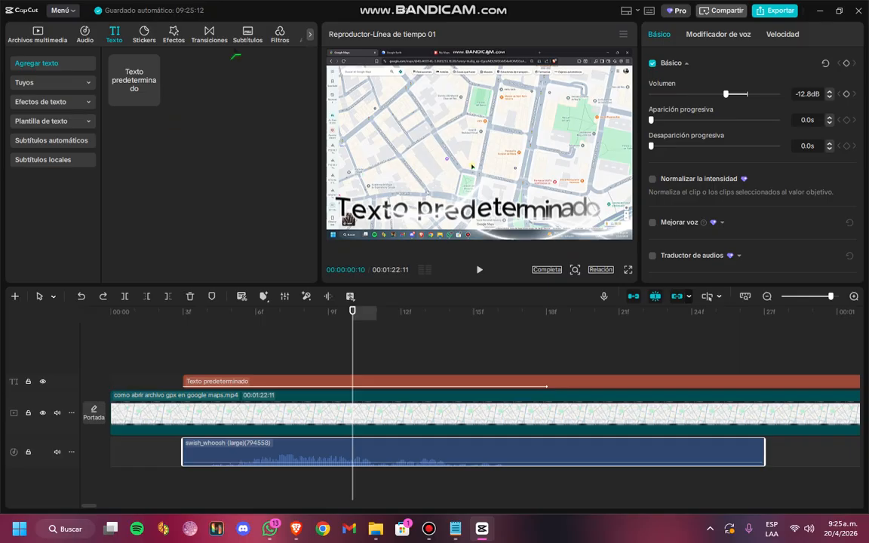
Examine the main video clip's basic audio settings and voice modifier filters
mouse_move(326, 7)
left_click(348, 393)
left_click_drag(344, 457, 304, 451)
left_click(229, 411)
left_click(236, 420)
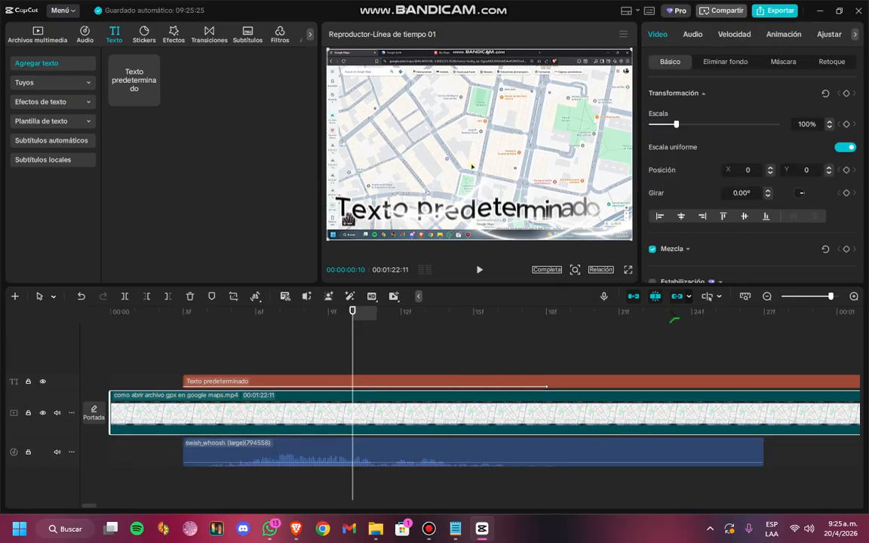
left_click(706, 35)
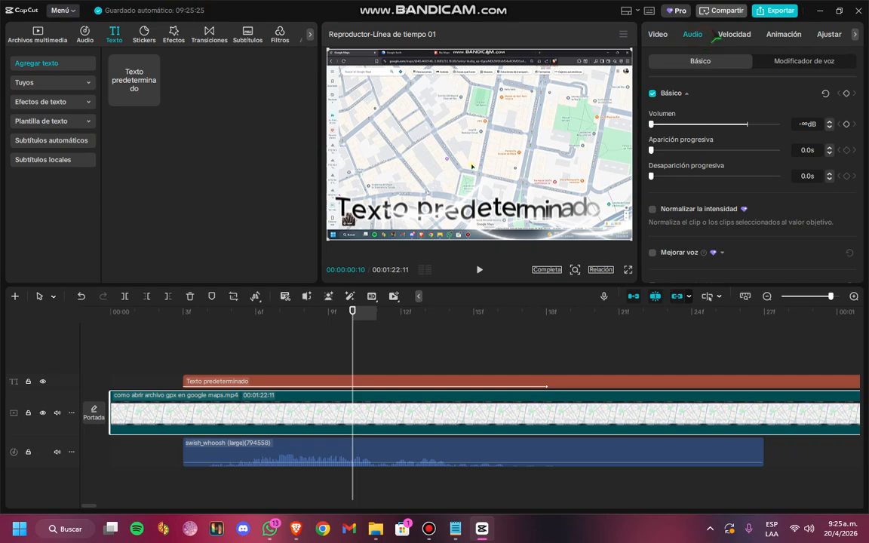
left_click(804, 63)
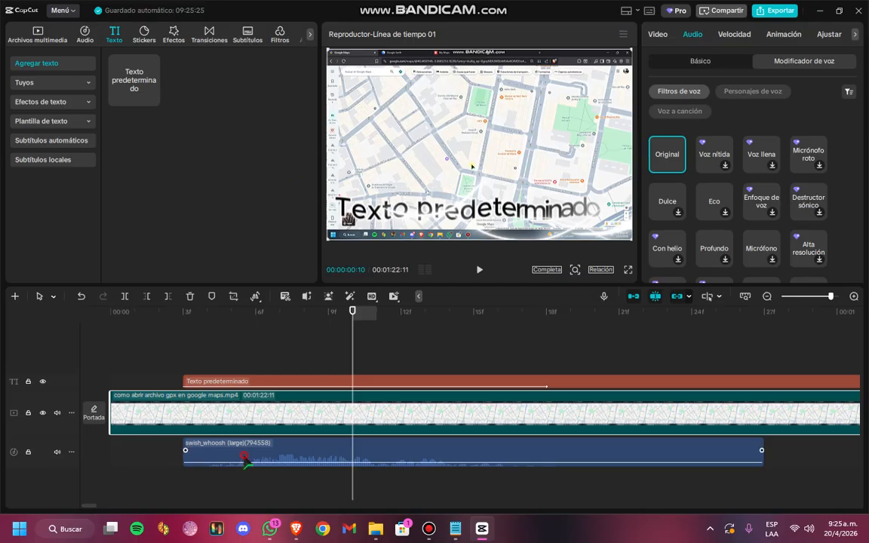
left_click(245, 455)
left_click(233, 414)
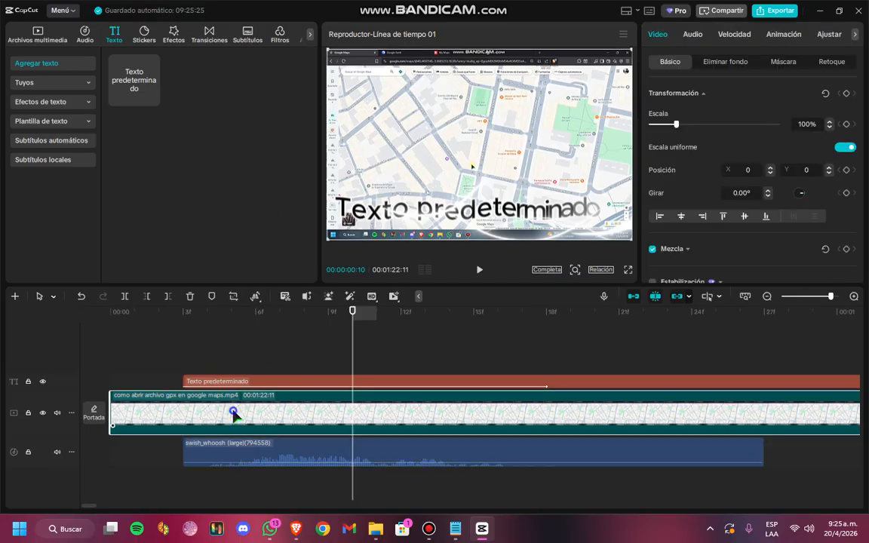
right_click(233, 414)
left_click(164, 459)
Clear all clips from the timeline and place the imported Google Maps video at its start
left_click_drag(352, 313, 79, 321)
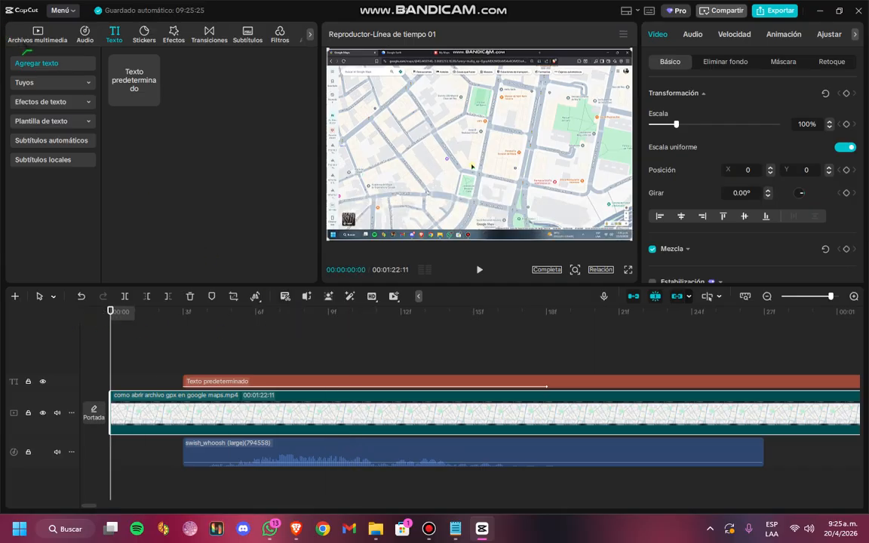
left_click(30, 37)
left_click(205, 420)
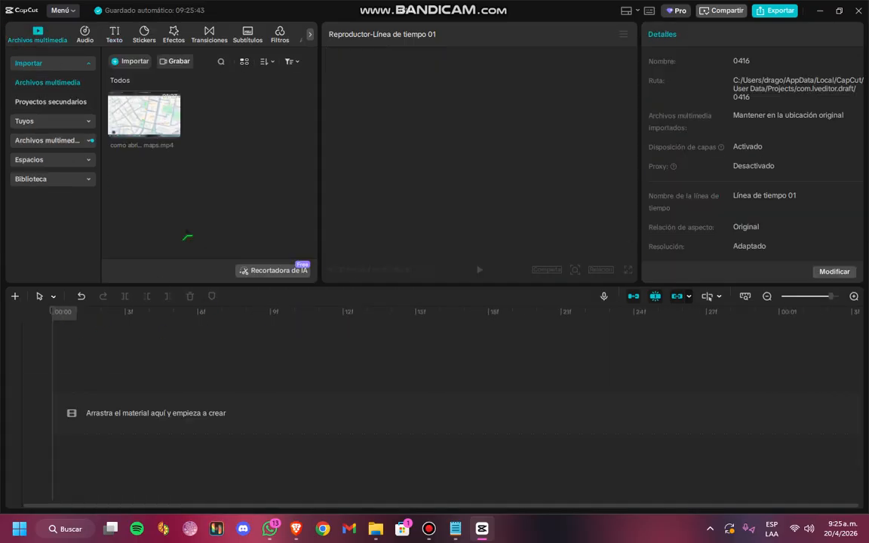
left_click_drag(155, 126, 142, 390)
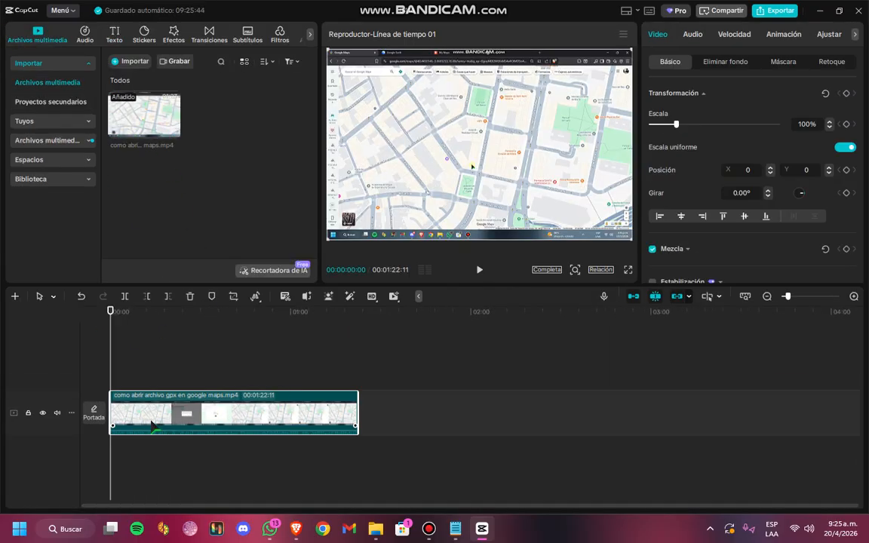
Separate the audio of the Google Maps video onto its own track
left_click(693, 35)
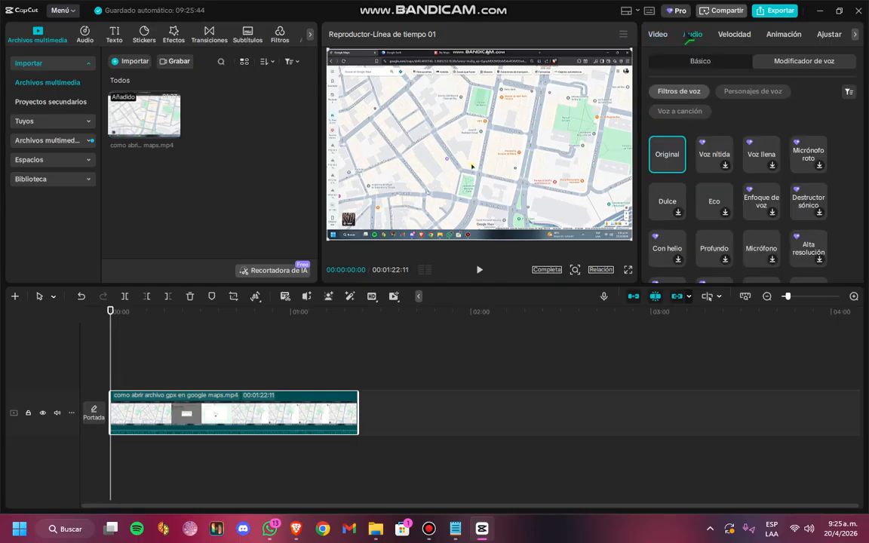
left_click(661, 34)
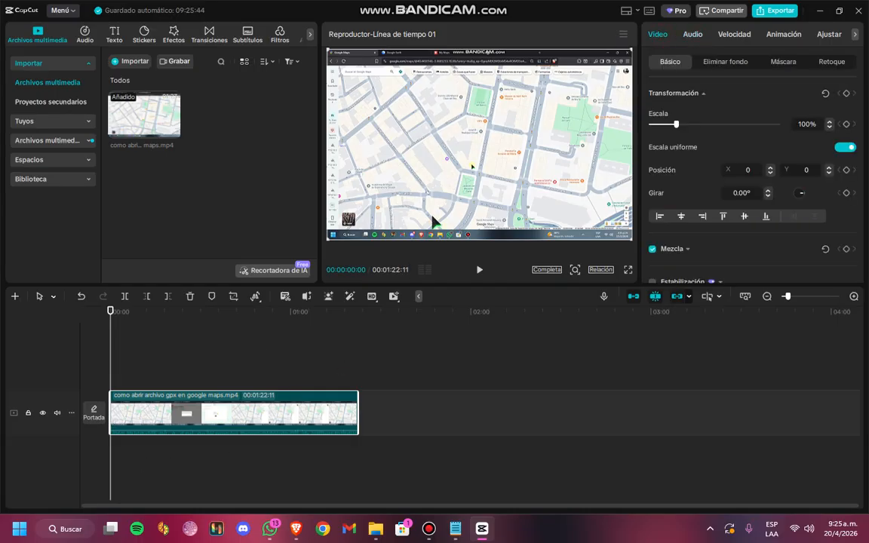
right_click(185, 413)
left_click(231, 249)
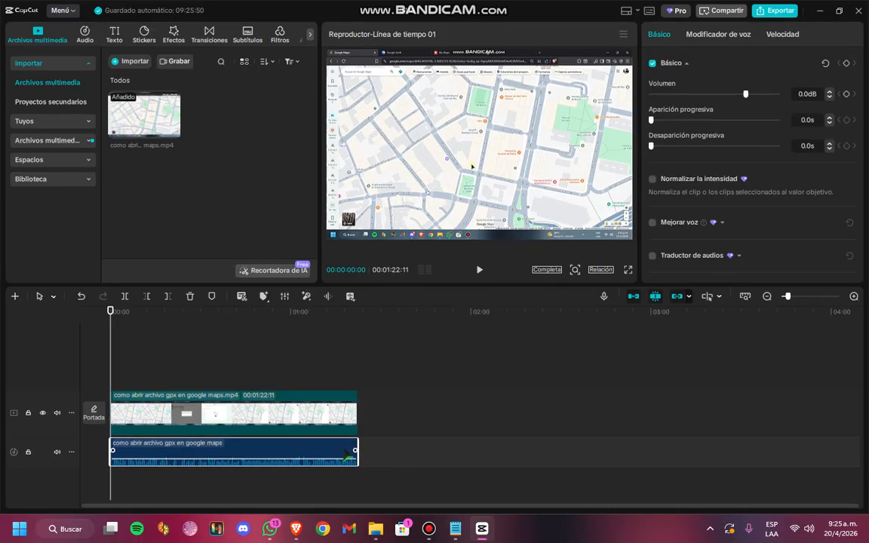
Try the Micrófono roto voice filter on the separated audio, replace it with Eco, and play it back
left_click(716, 38)
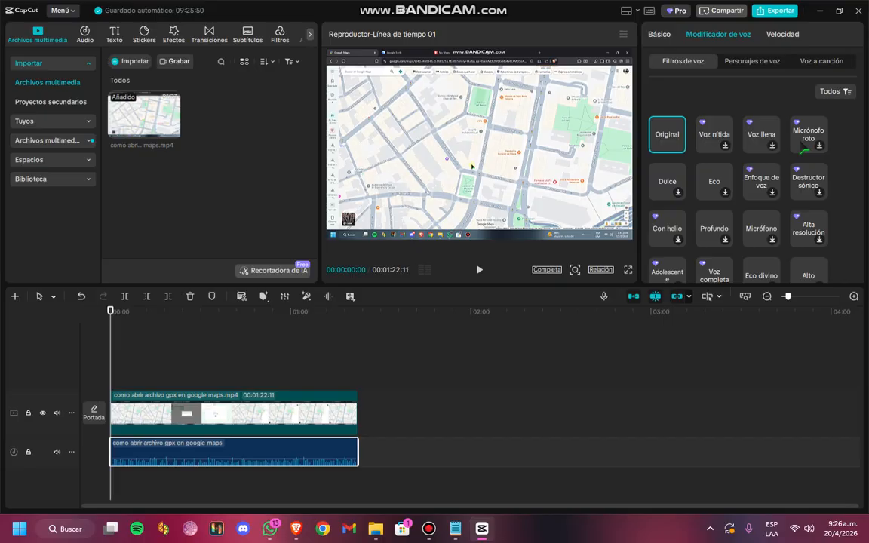
left_click(804, 145)
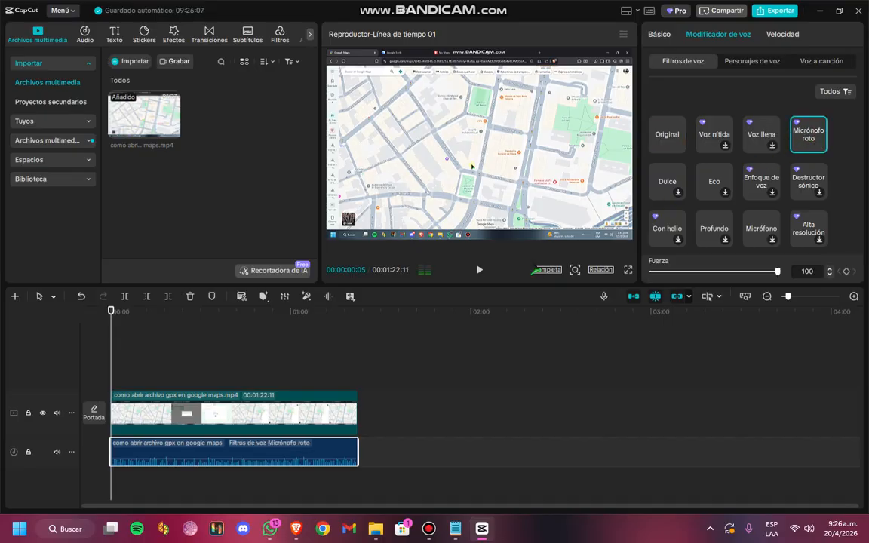
key("space")
left_click(706, 192)
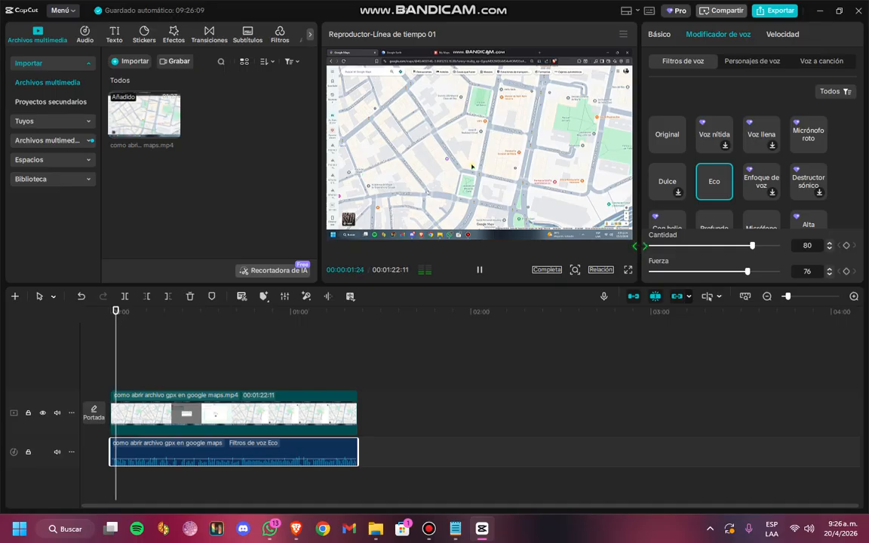
key("space")
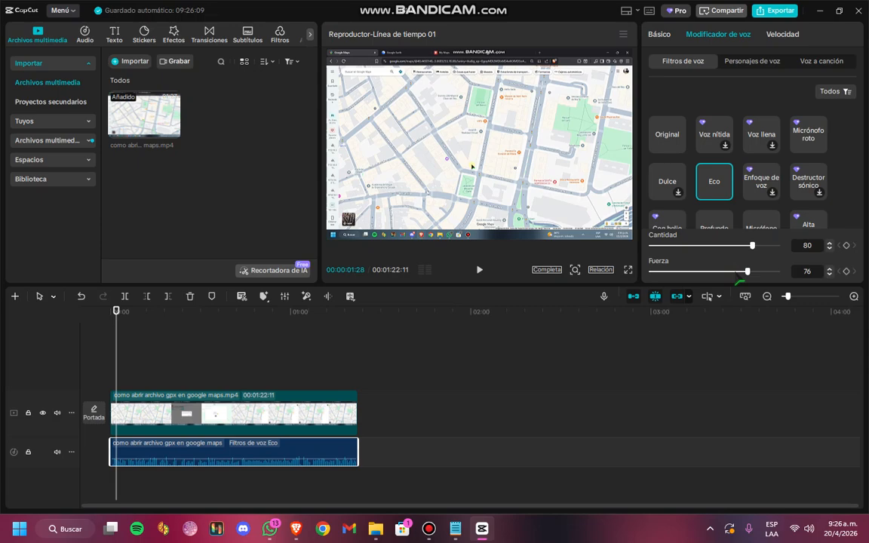
Paste five copies of the Eco audio clip onto separate tracks at 00:00:01:28 and review the stacked tracks
key("ctrl+v")
key("ctrl+v")
key("ctrl+v")
key("ctrl+v")
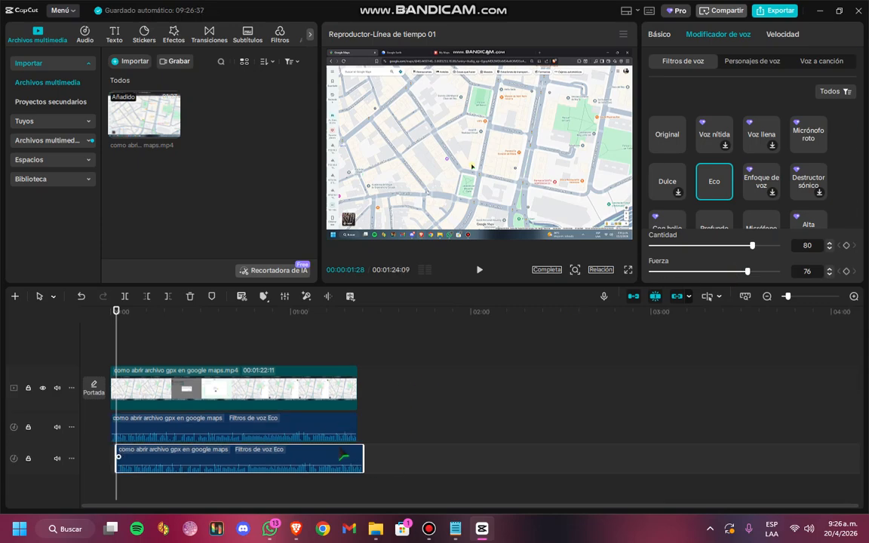
scroll(341, 450, "down", 2)
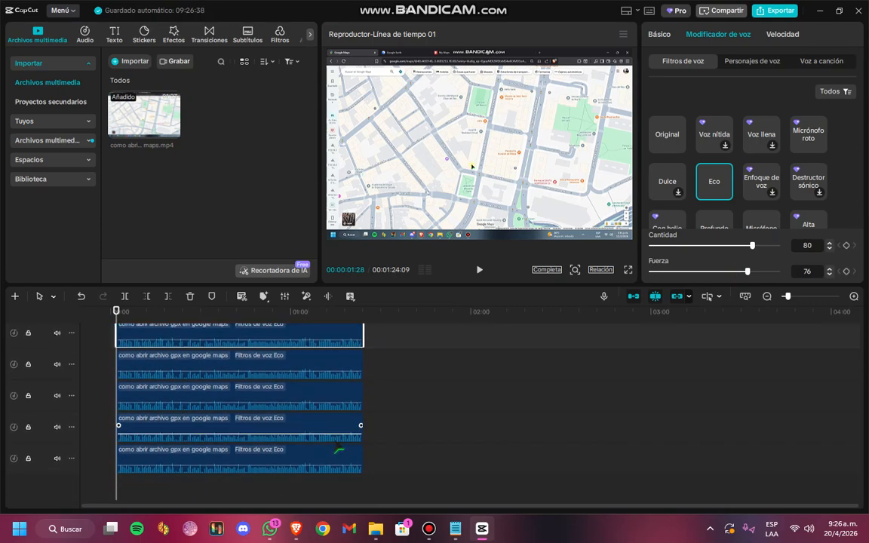
scroll(332, 445, "up", 2)
scroll(315, 435, "down", 2)
scroll(313, 435, "up", 1)
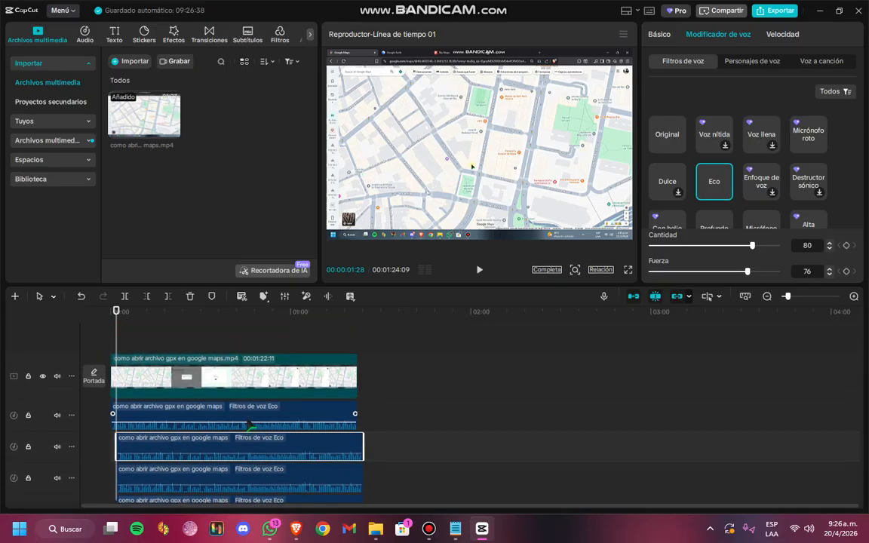
scroll(226, 400, "down", 2)
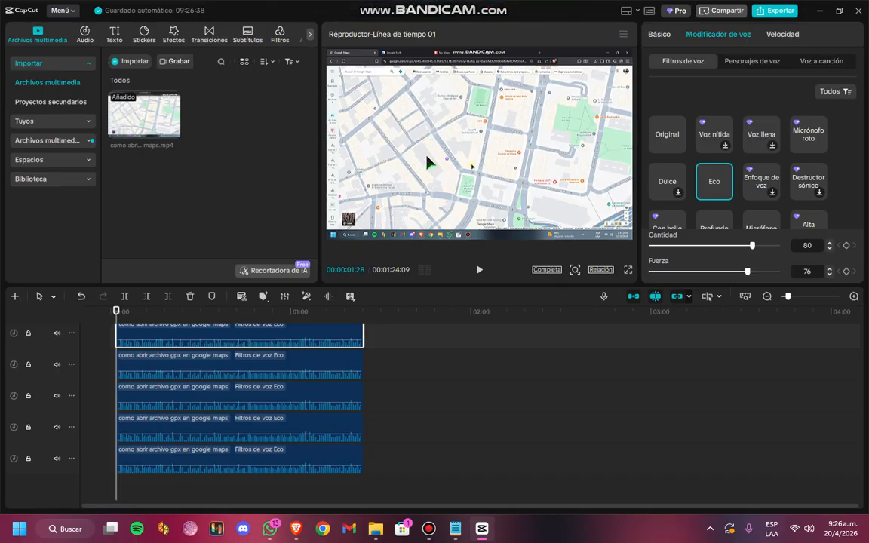
scroll(334, 369, "up", 1)
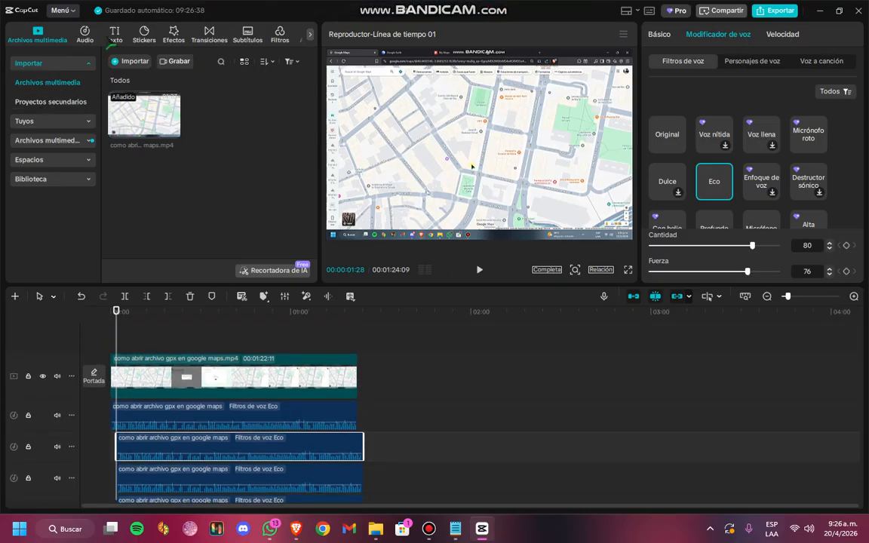
Add a default text clip above the video, starting at about 6.6 seconds
left_click(113, 35)
left_click_drag(135, 82, 133, 360)
scroll(128, 363, "up", 5)
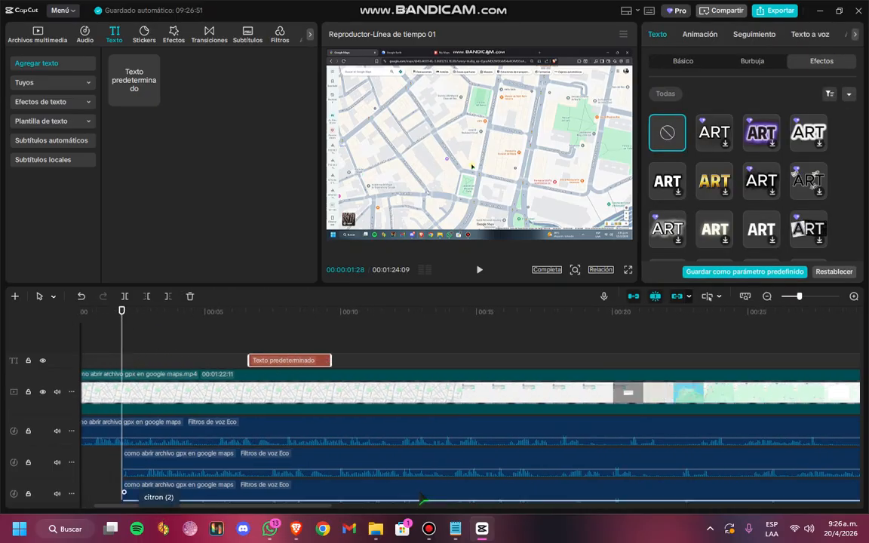
scroll(147, 474, "up", 3)
left_click_drag(209, 507, 142, 508)
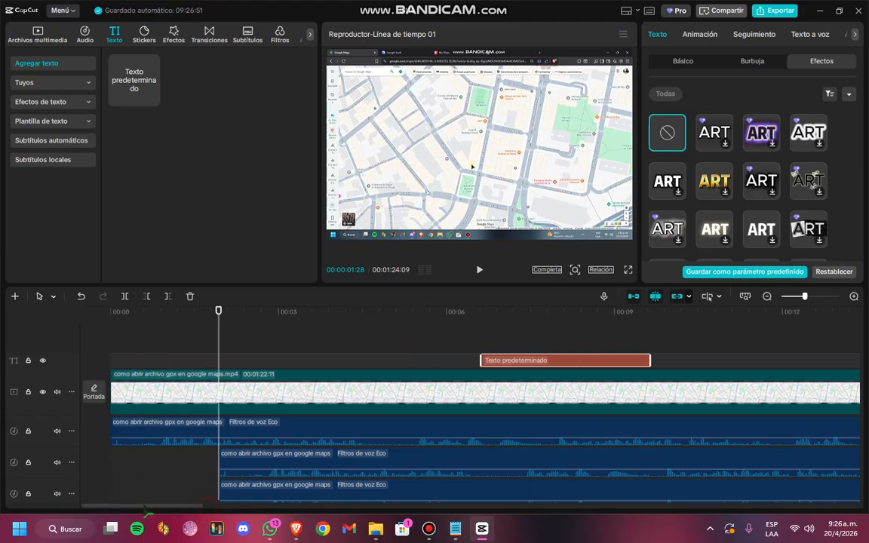
Reposition the text clip to start at about 1.5 seconds and return the playhead to 00:00:00:00
left_click_drag(558, 365, 195, 369)
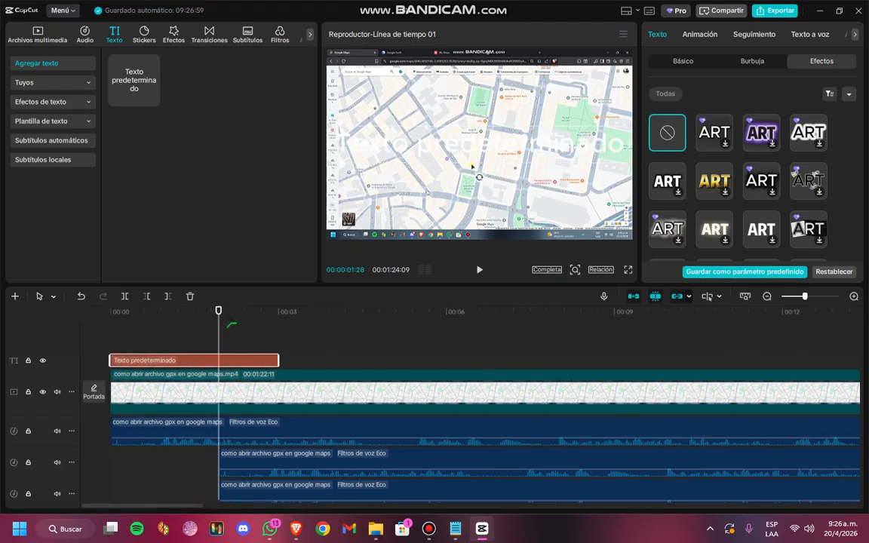
left_click_drag(219, 311, 110, 310)
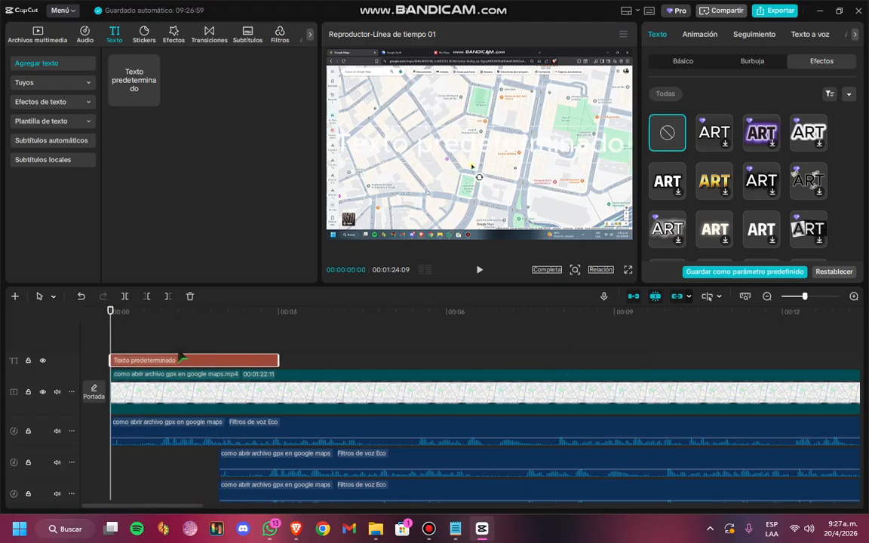
left_click_drag(181, 360, 265, 361)
Add the swish_whoosh (large) sound effect below the video, aligned with the start of the text clip, and play it back
left_click(174, 34)
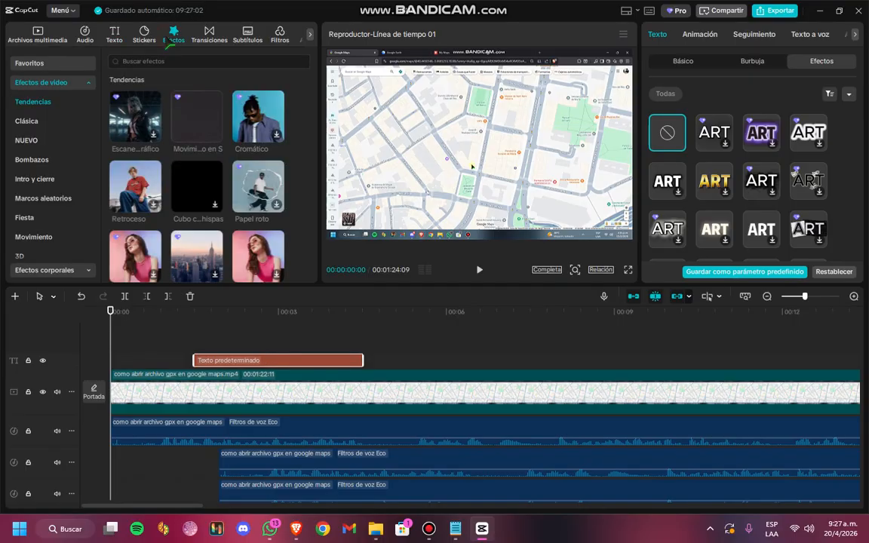
left_click(84, 34)
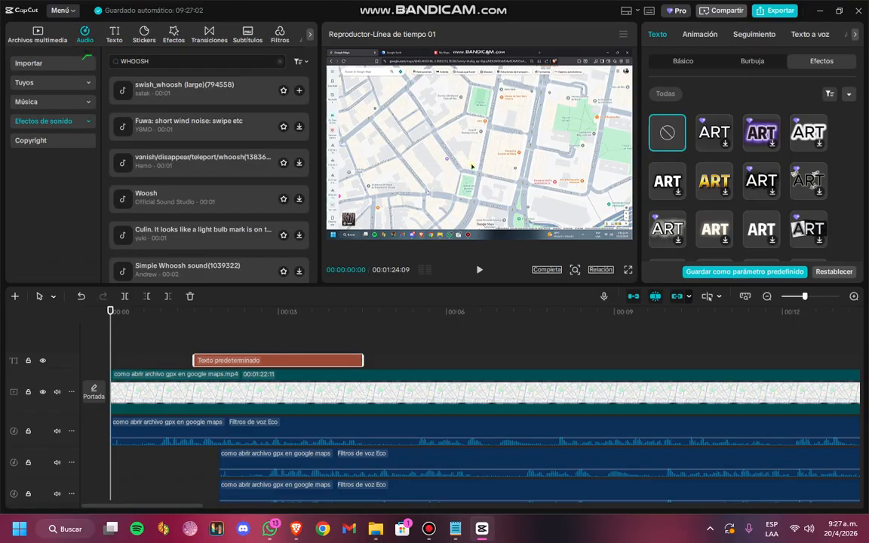
left_click_drag(125, 91, 216, 421)
key("space")
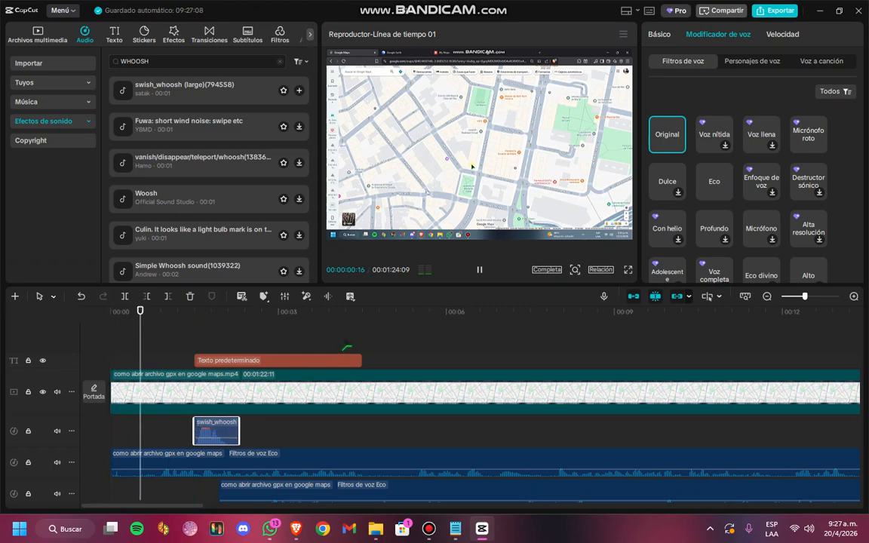
key("space")
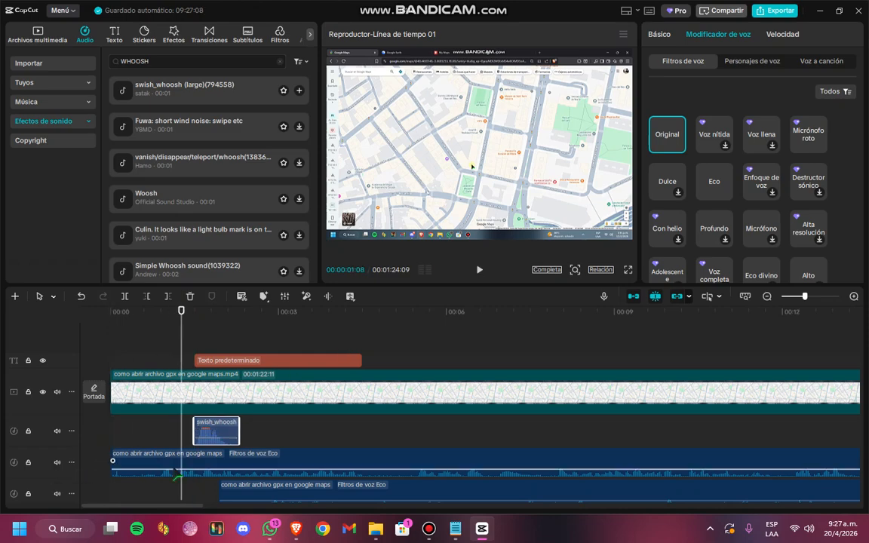
Delete all the Eco-filtered audio clips, keeping the whoosh, and play back the text entrance
scroll(280, 443, "down", 2)
left_click(309, 412)
key("Delete")
left_click(303, 439)
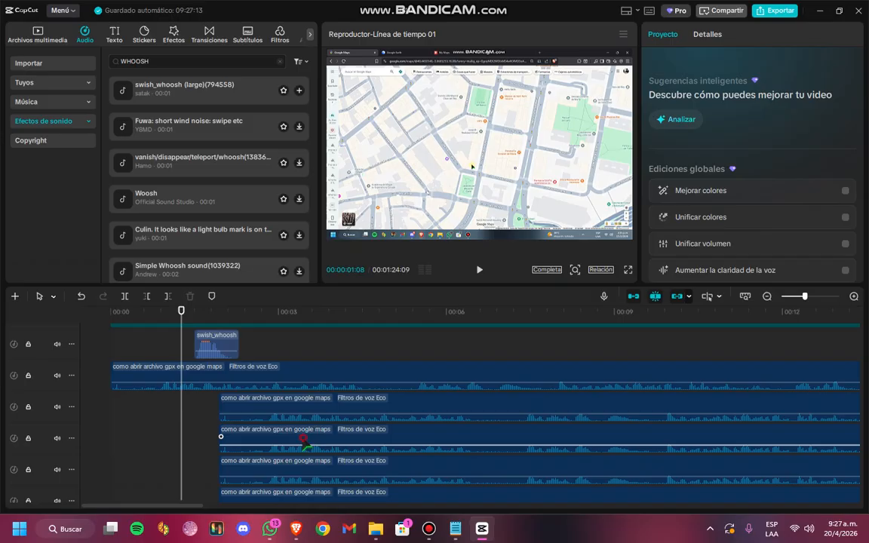
key("Delete")
left_click(239, 417)
key("Delete")
left_click(241, 428)
key("Delete")
left_click(245, 457)
key("Delete")
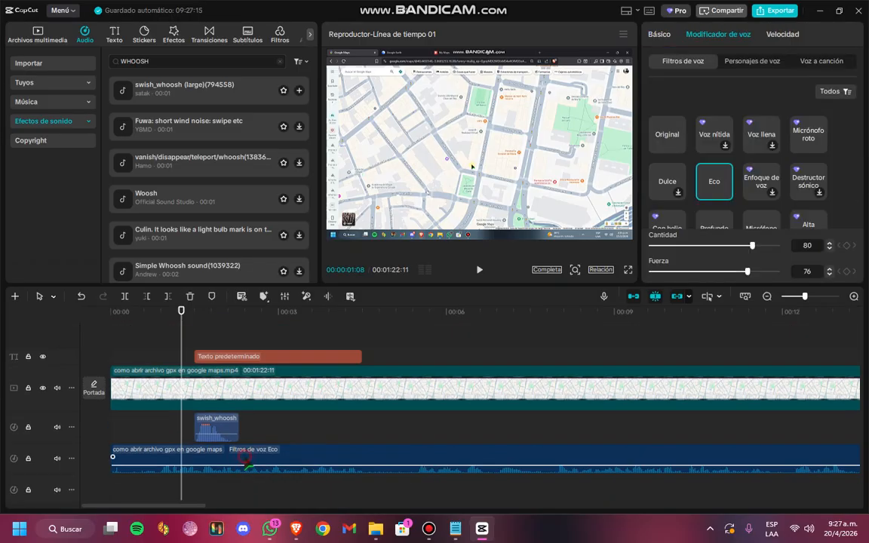
key("Delete")
key("space")
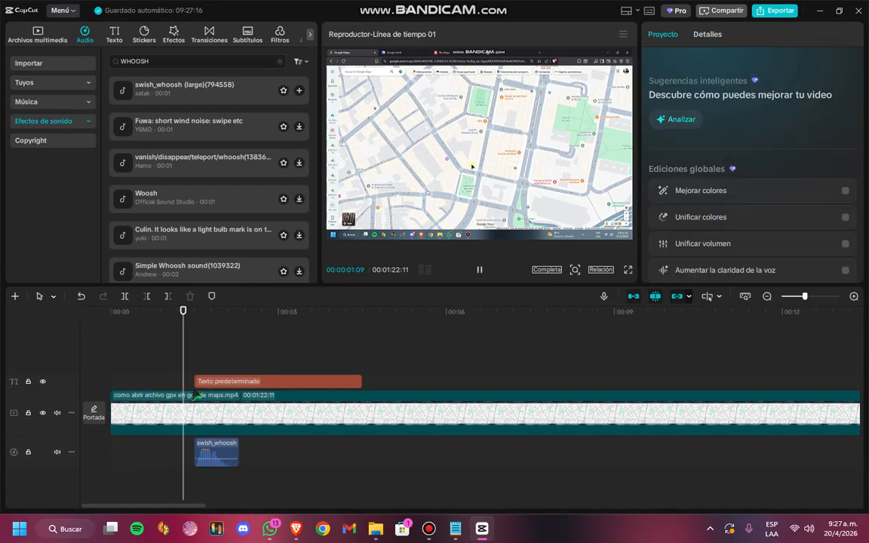
key("space")
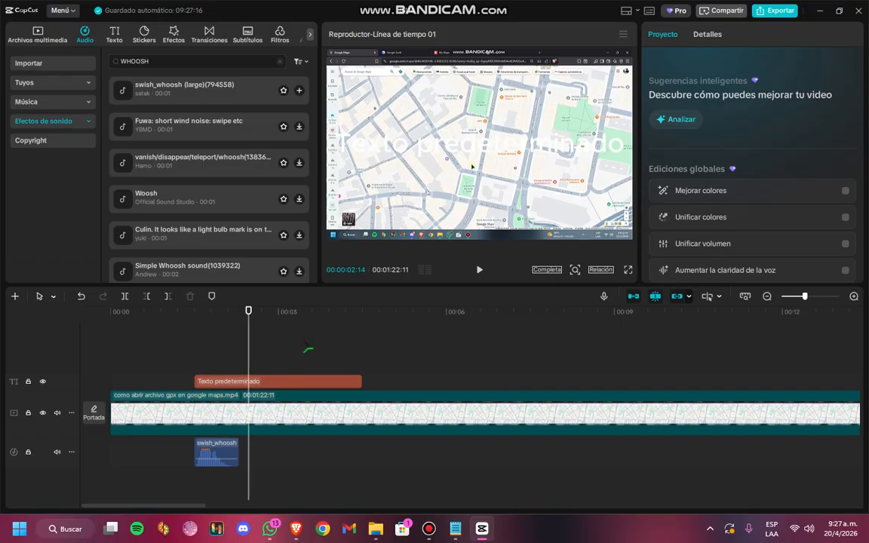
Apply the glowing "Flujo...inoso" entrance animation to the text clip
left_click(212, 382)
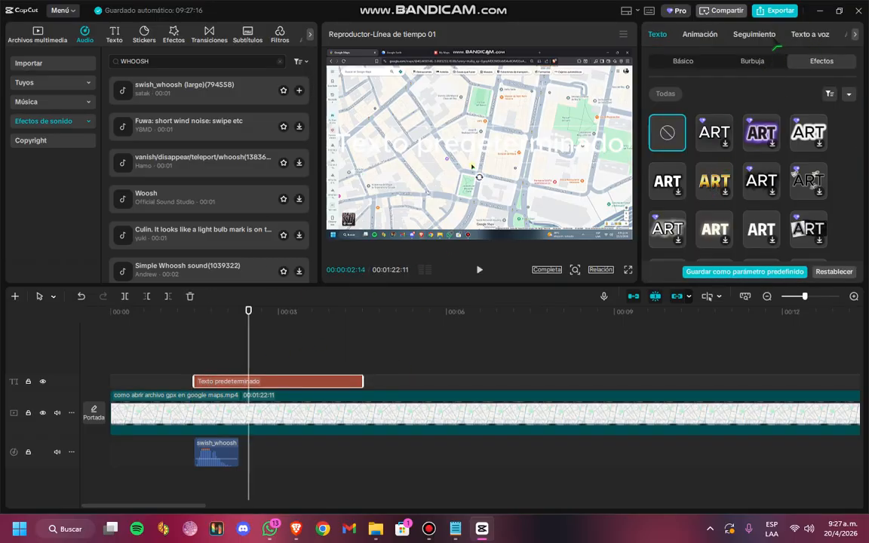
left_click(699, 35)
left_click(714, 162)
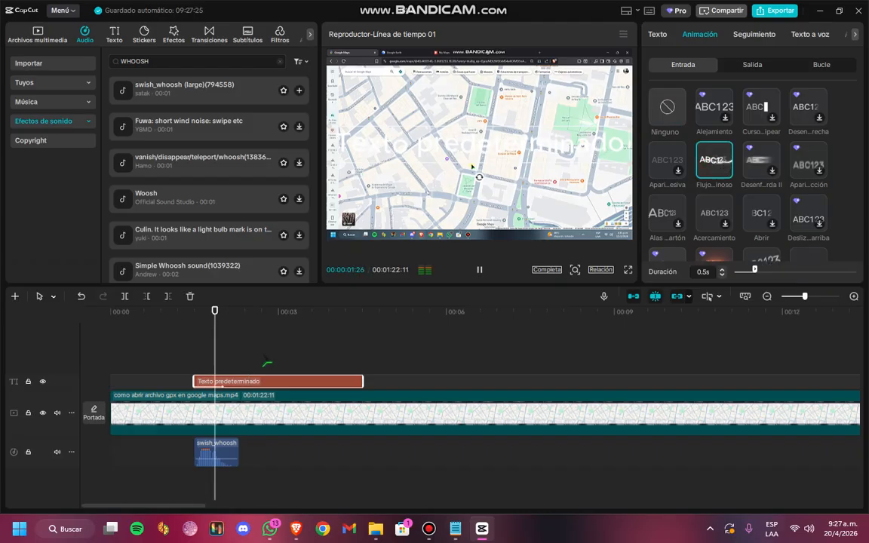
Apply the black-lettered, white-outlined preset style to the text and play back its entrance with the whoosh
left_click(662, 34)
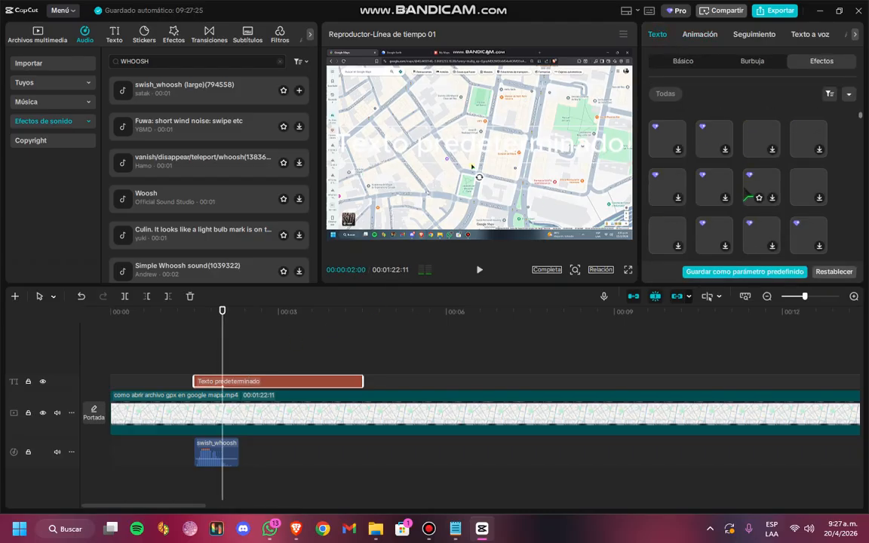
left_click(678, 65)
scroll(730, 183, "down", 2)
scroll(732, 187, "down", 3)
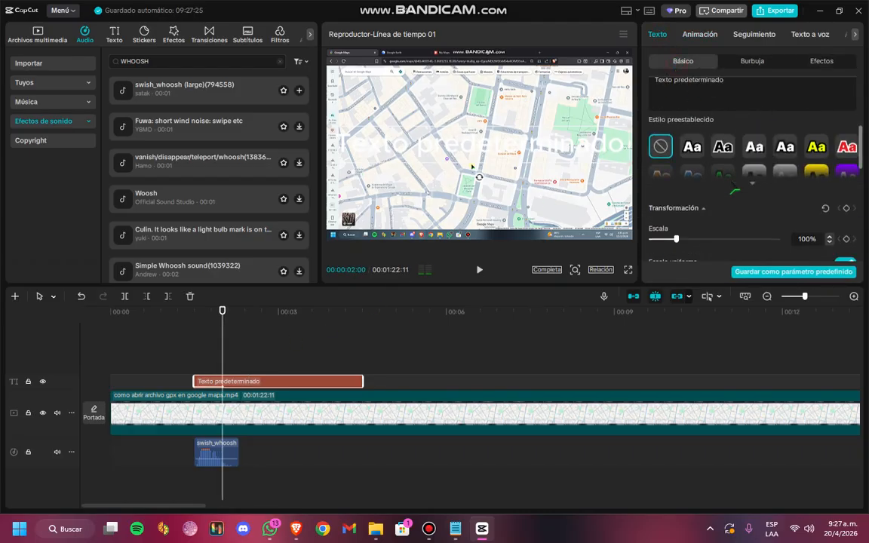
left_click_drag(224, 313, 155, 318)
key("space")
key("space")
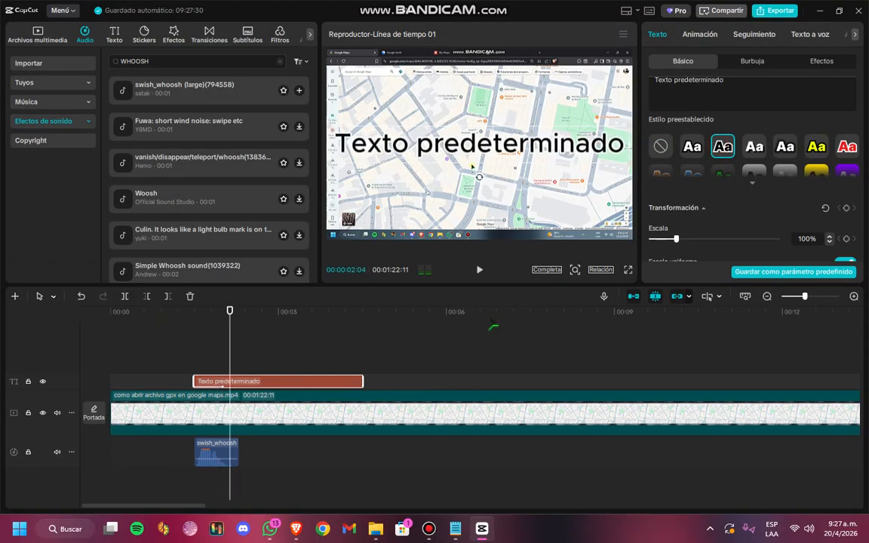